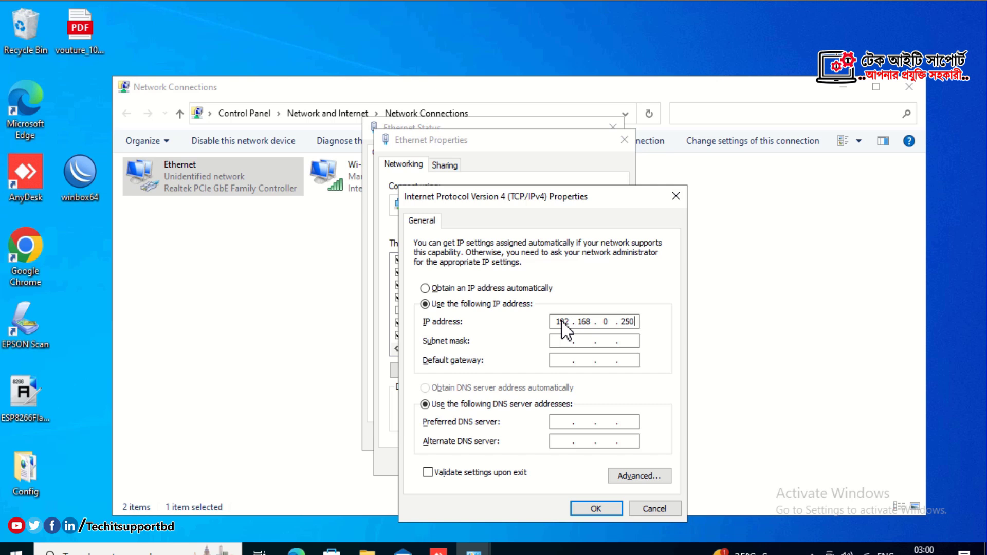
Save 192.168.0.250 with subnet mask 255.255.255.0 and close the Ethernet dialogs.
{"action": "left_click", "coordinate": [565, 338]}
{"action": "left_click", "coordinate": [604, 508]}
{"action": "left_click", "coordinate": [551, 459]}
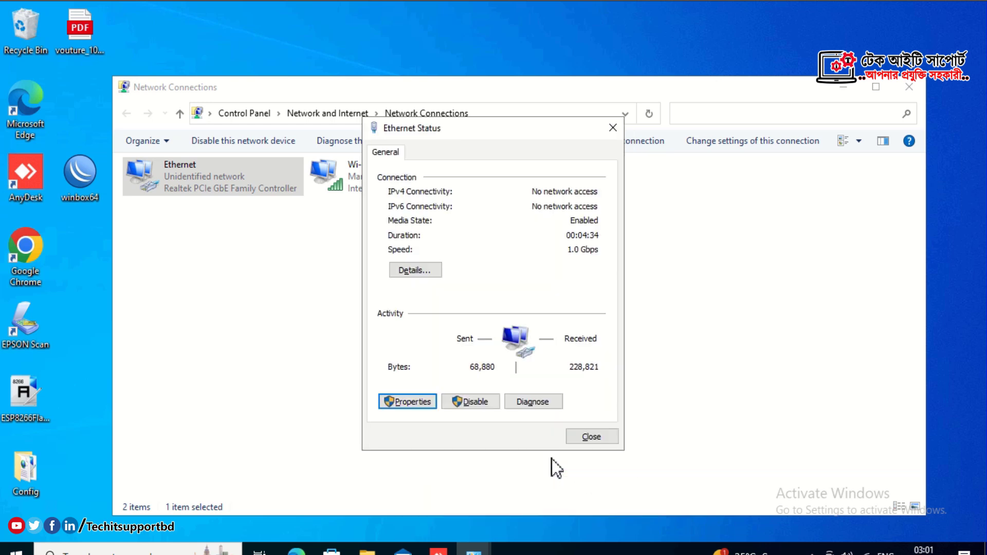
{"action": "left_click", "coordinate": [576, 440]}
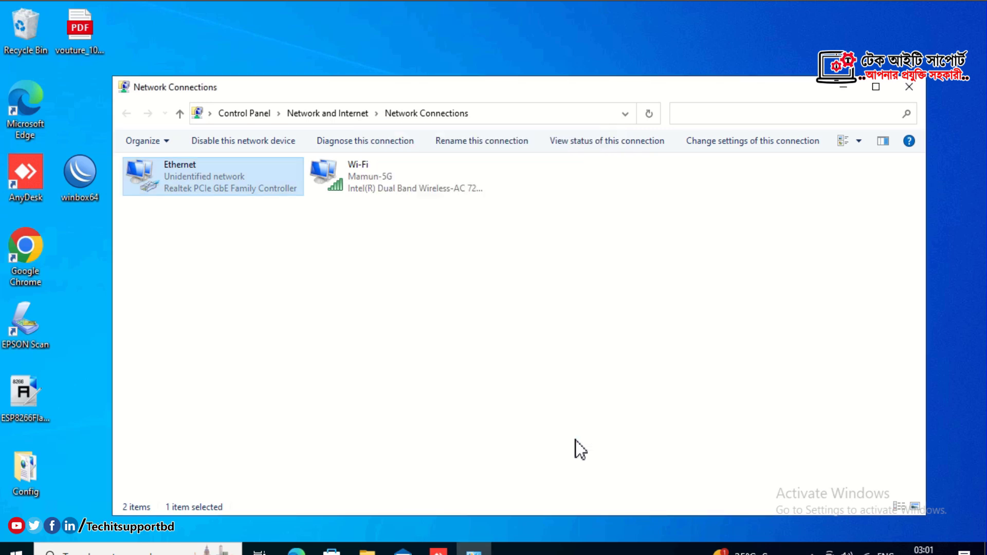
Launch Google Chrome and browse to 192.168.0.254.
{"action": "left_click", "coordinate": [44, 243]}
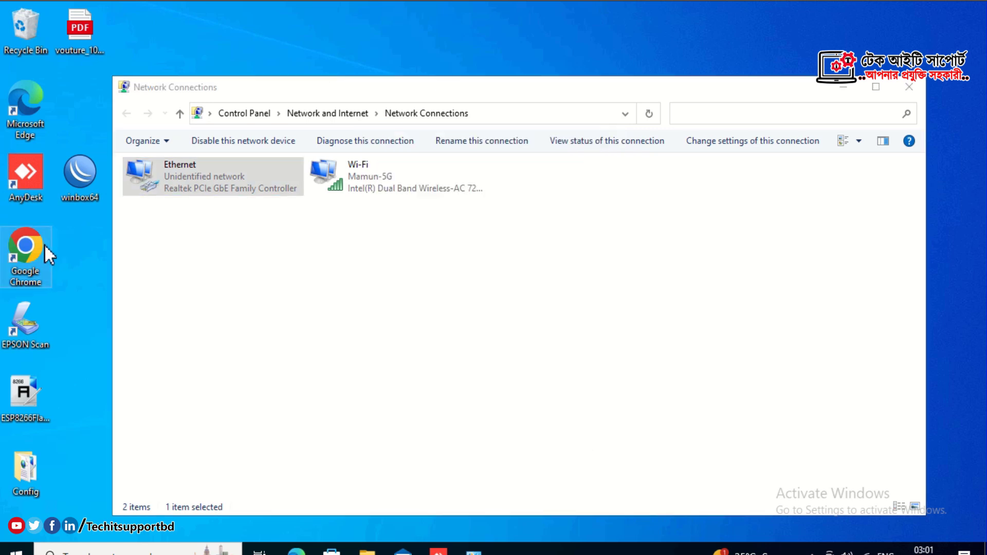
{"action": "double_click", "coordinate": [45, 243]}
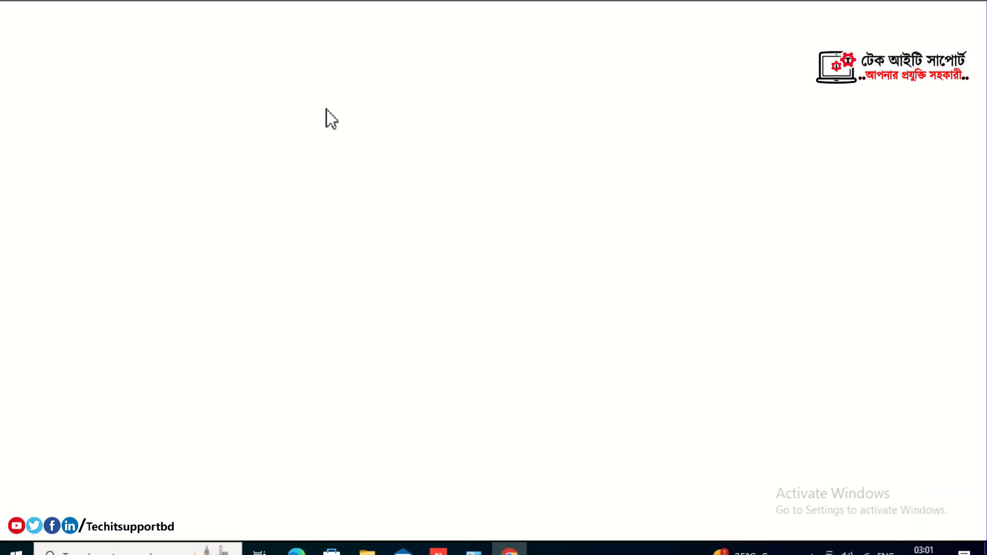
{"action": "left_click", "coordinate": [283, 39]}
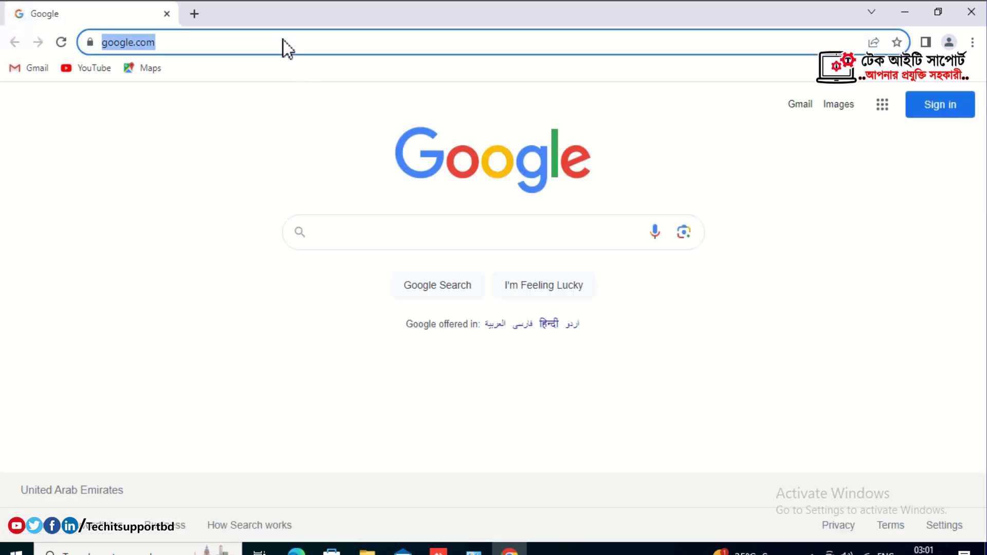
{"action": "type", "text": "192"}
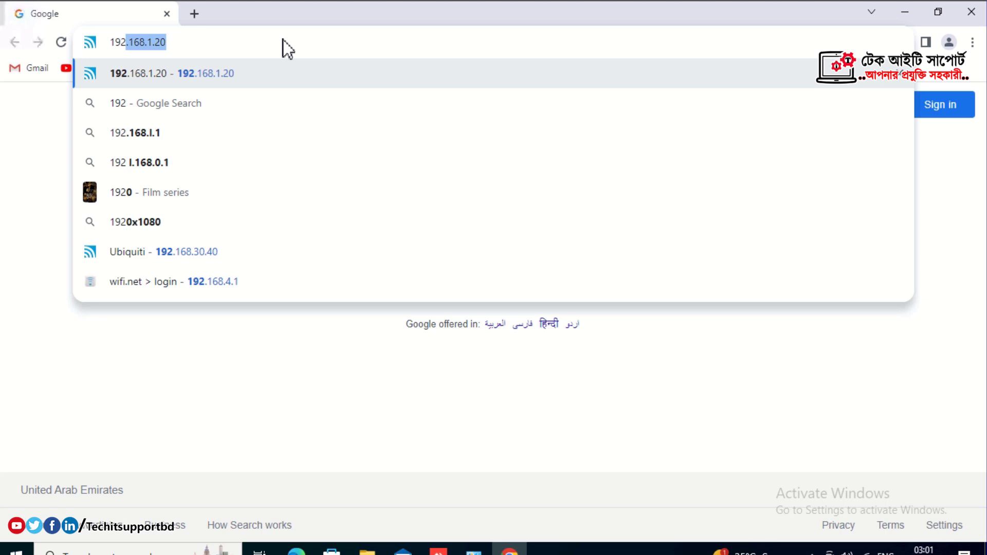
{"action": "type", "text": ".168."}
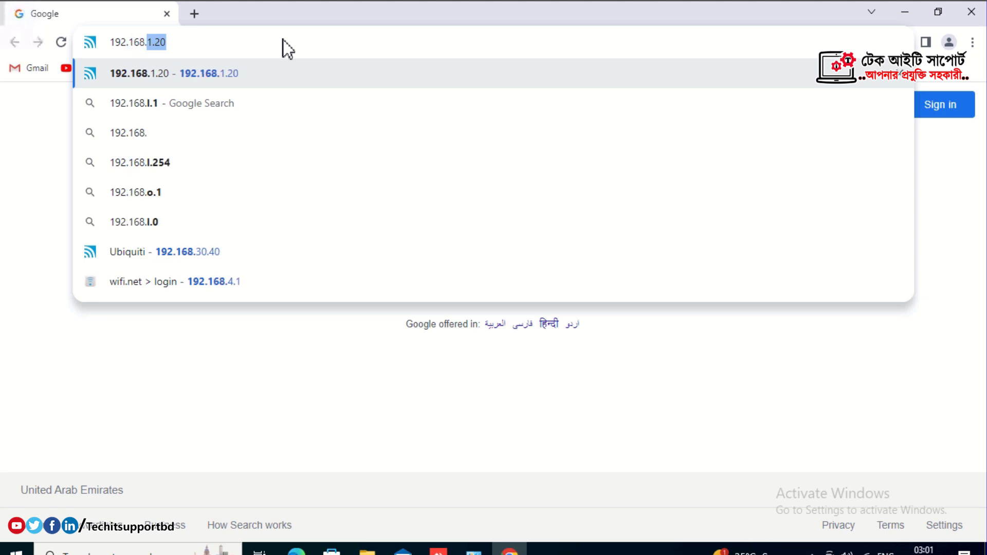
{"action": "type", "text": "0.254"}
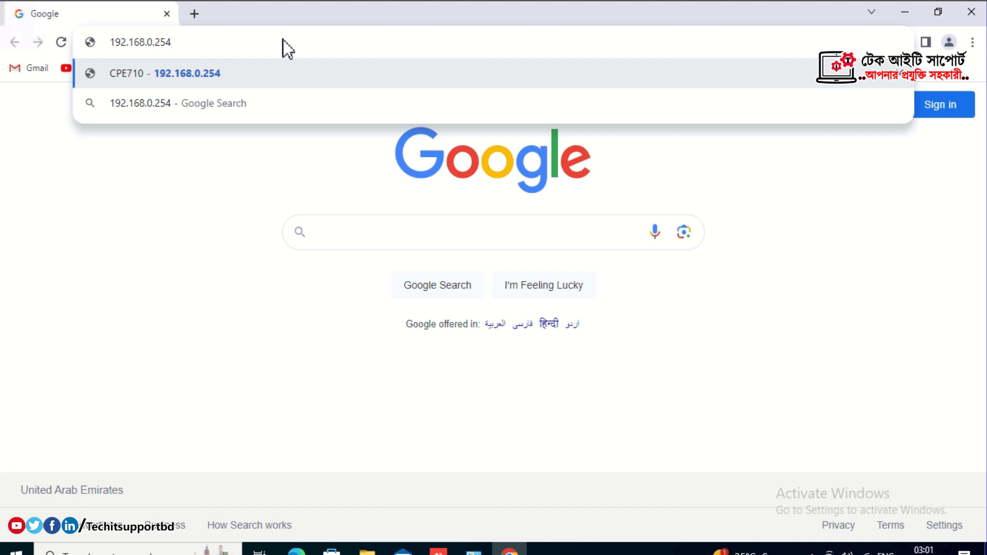
{"action": "key", "text": "Return"}
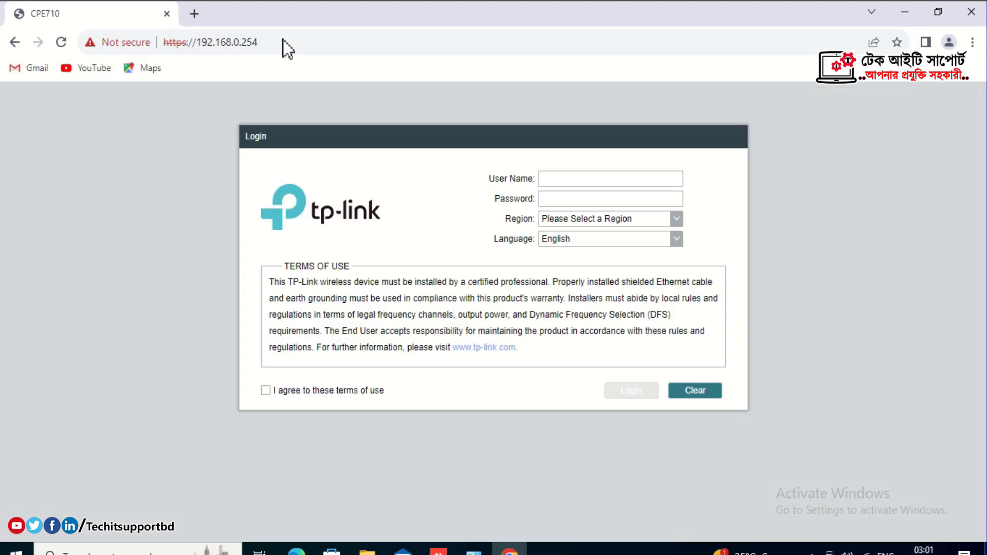
Enter the default user name admin and the default password.
{"action": "left_click", "coordinate": [626, 177]}
{"action": "type", "text": "admin"}
{"action": "key", "text": "Tab"}
{"action": "type", "text": "admin"}
Choose region United States, accept the terms of use, and log in.
{"action": "left_click", "coordinate": [671, 223]}
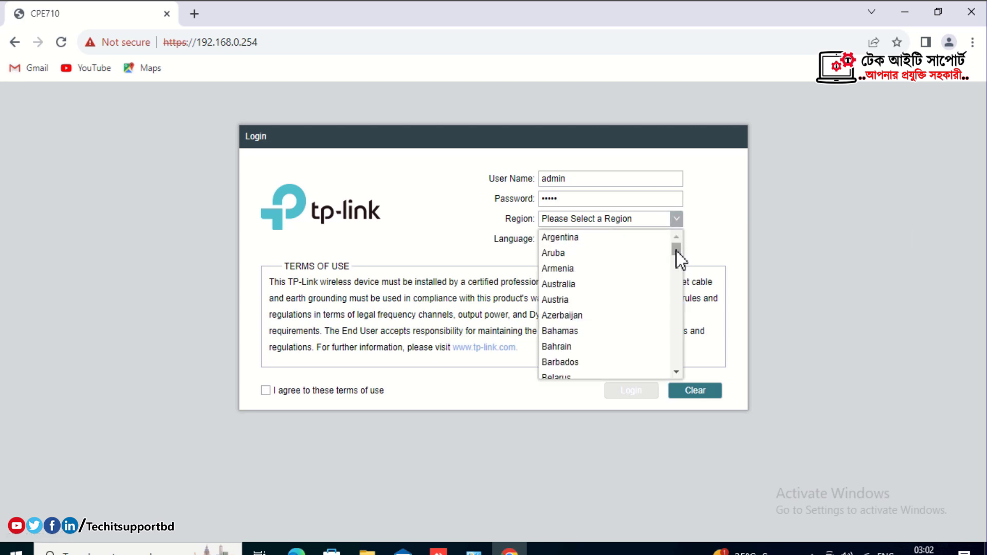
{"action": "scroll", "coordinate": [671, 309], "scroll_direction": "down", "scroll_amount": 15}
{"action": "left_click_drag", "start_coordinate": [672, 310], "coordinate": [671, 380]}
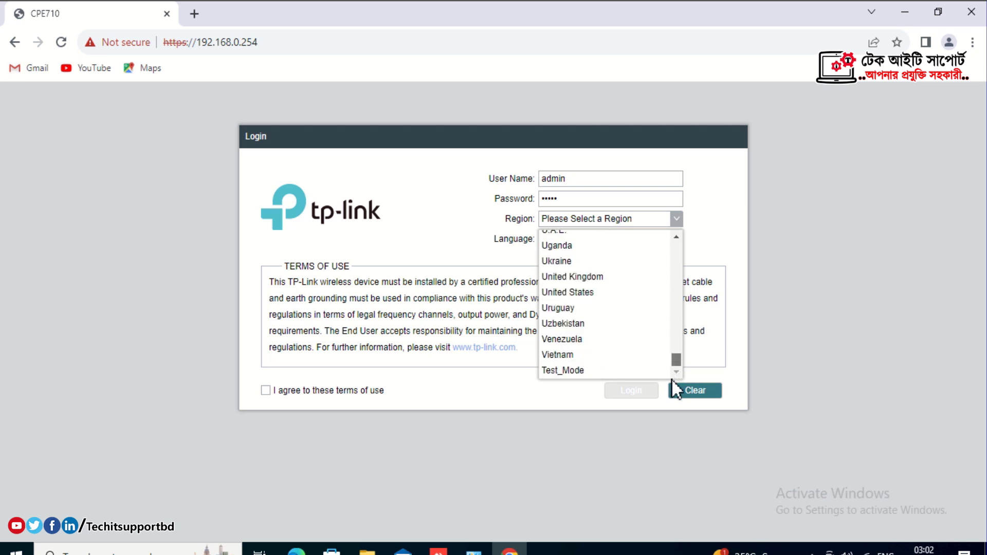
{"action": "left_click", "coordinate": [568, 292]}
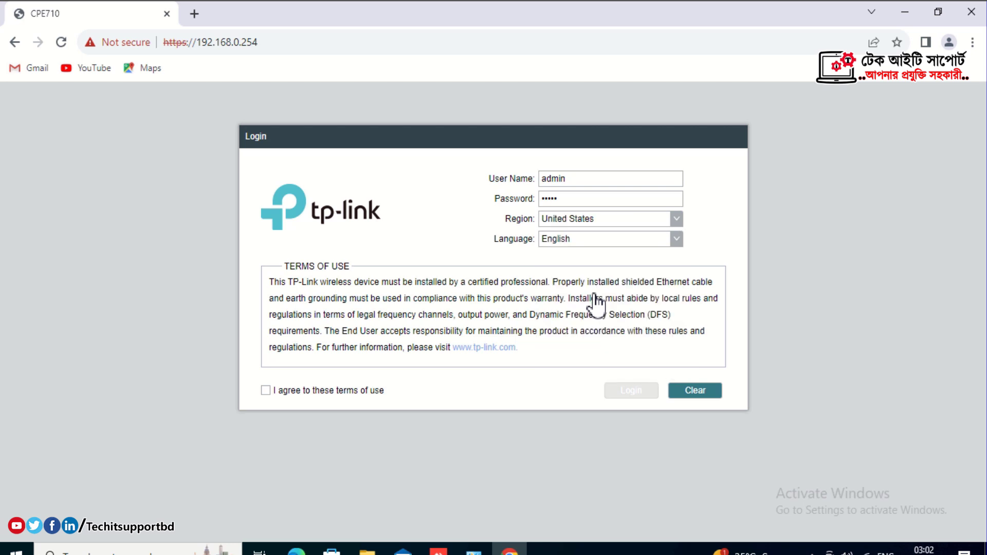
{"action": "left_click", "coordinate": [359, 393]}
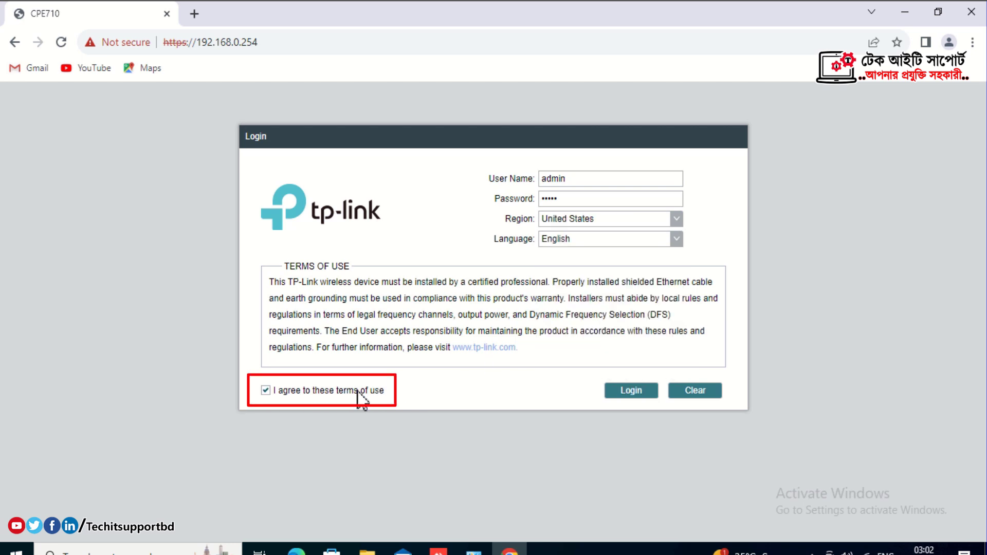
{"action": "left_click", "coordinate": [629, 393]}
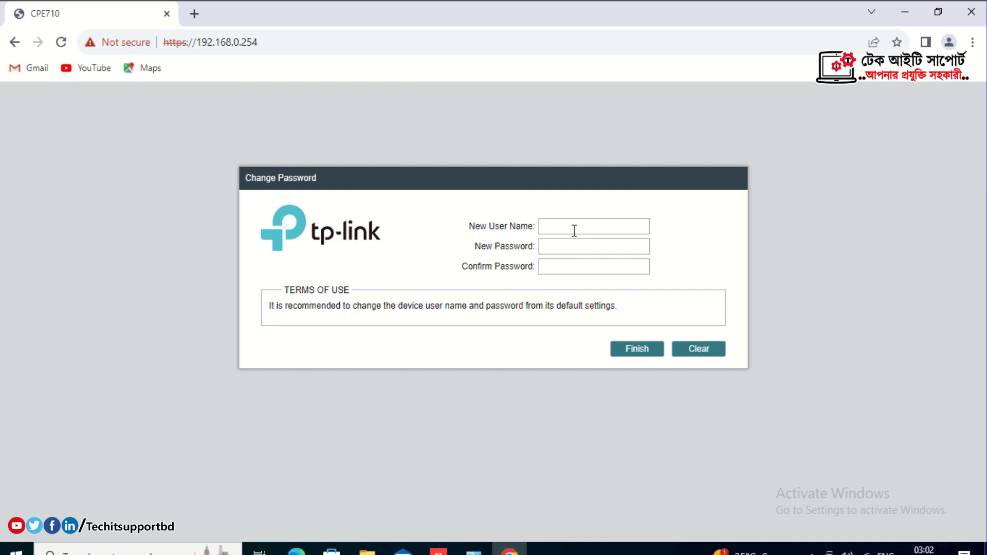
Set new user name admin with a confirmed new password, then start Quick Setup.
{"action": "left_click", "coordinate": [574, 231]}
{"action": "type", "text": "admin"}
{"action": "key", "text": "Tab"}
{"action": "type", "text": "12345678"}
{"action": "key", "text": "Tab"}
{"action": "type", "text": "12345678"}
{"action": "left_click", "coordinate": [628, 350]}
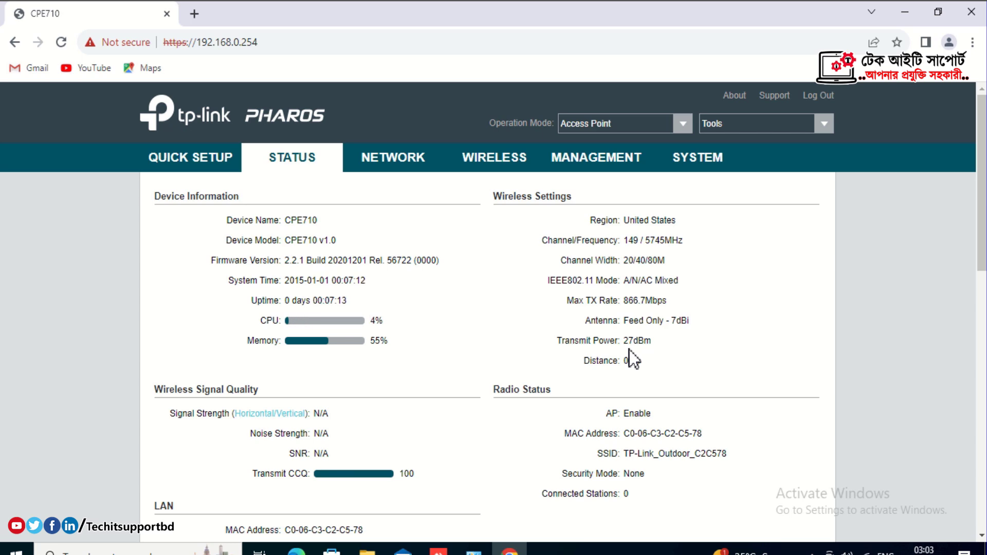
{"action": "left_click", "coordinate": [206, 168]}
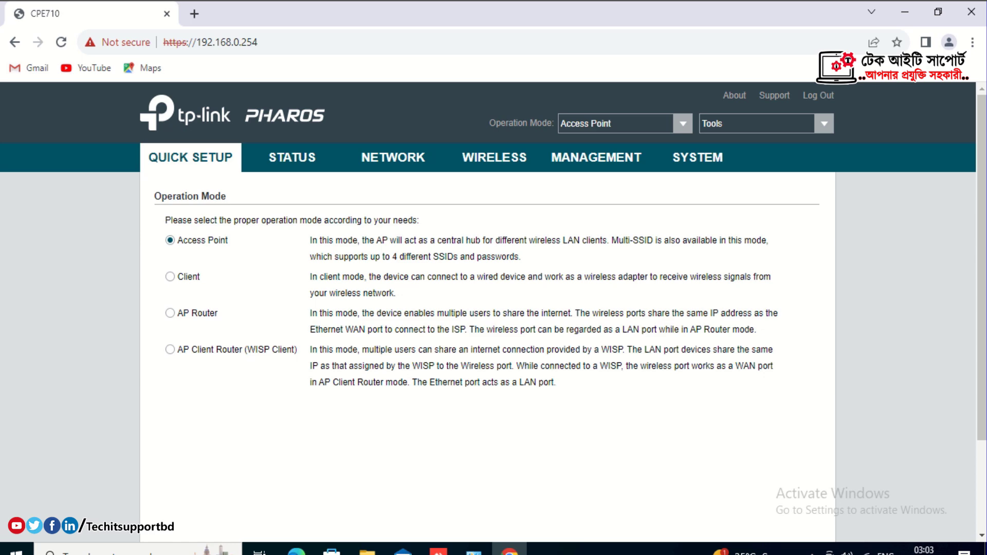
Keep Access Point mode and change the LAN IP address to 192.168.200.254.
{"action": "scroll", "coordinate": [979, 509], "scroll_direction": "down", "scroll_amount": 2}
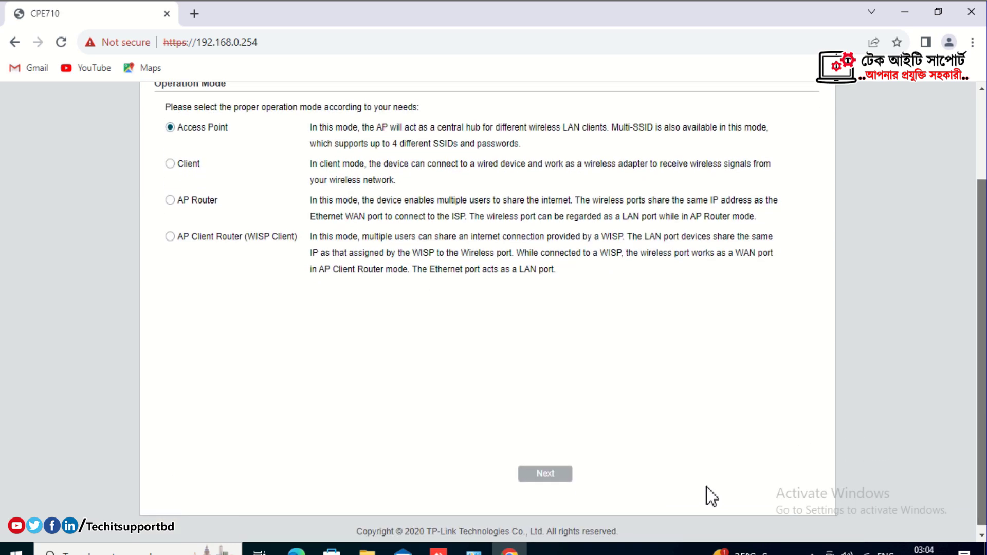
{"action": "left_click", "coordinate": [558, 475]}
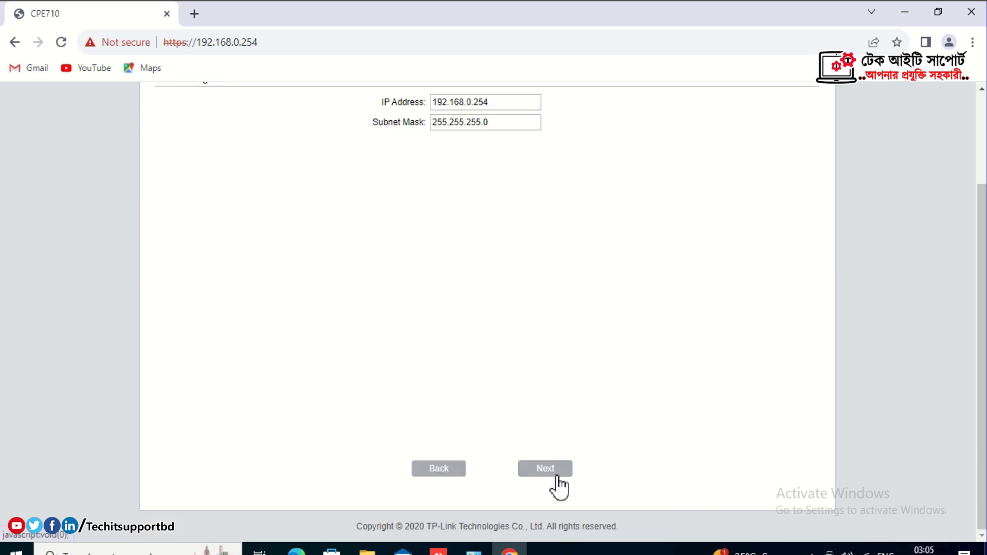
{"action": "scroll", "coordinate": [984, 216], "scroll_direction": "up", "scroll_amount": 2}
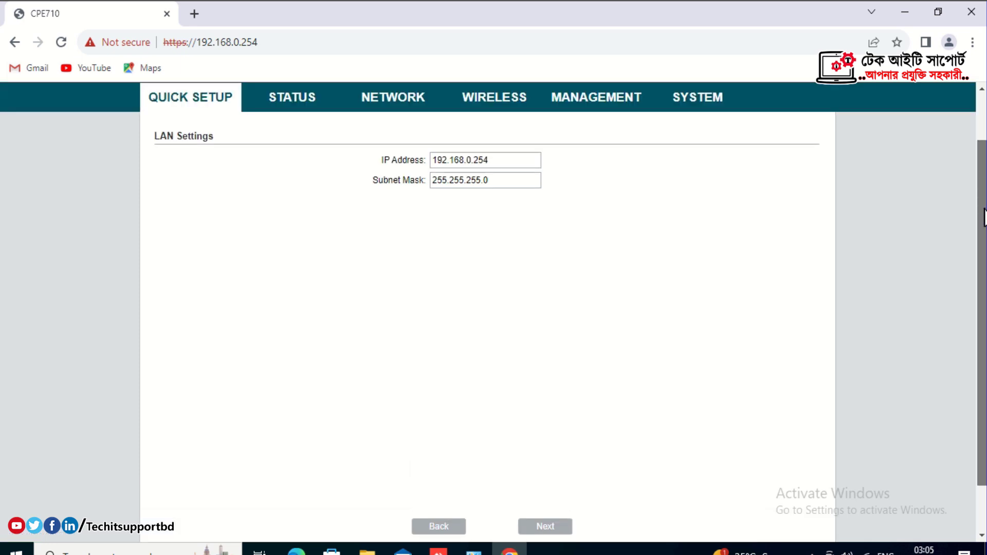
{"action": "scroll", "coordinate": [984, 216], "scroll_direction": "up", "scroll_amount": 1}
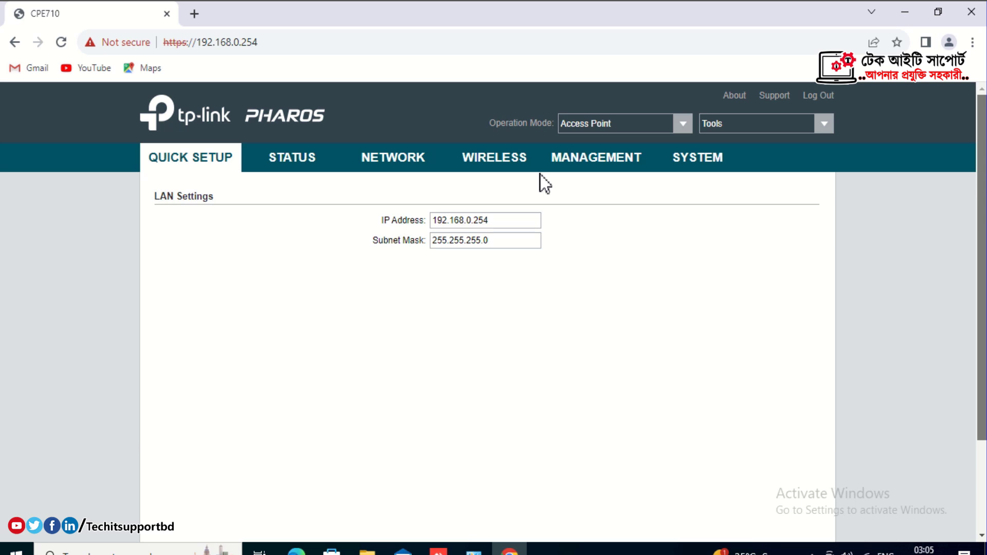
{"action": "left_click", "coordinate": [471, 220]}
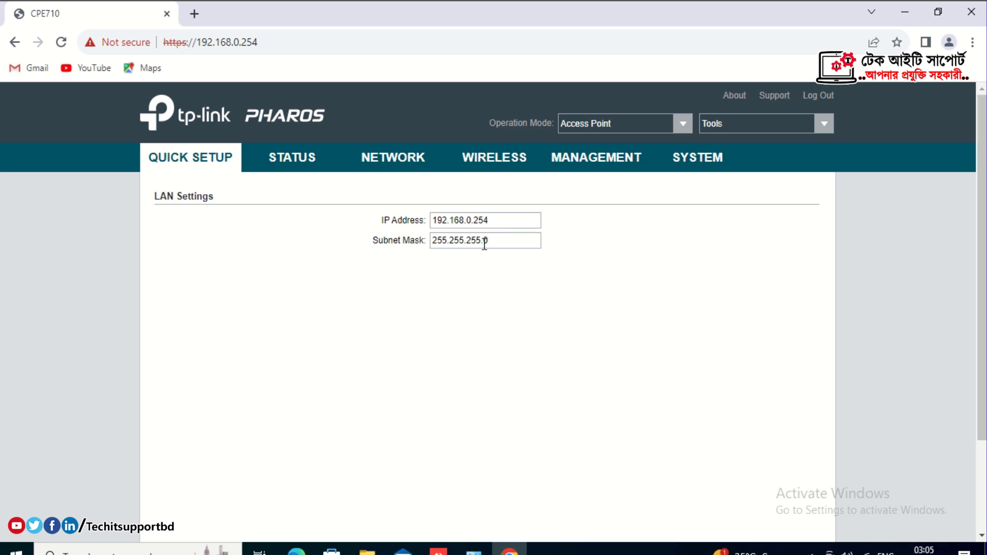
{"action": "key", "text": "BackSpace"}
{"action": "type", "text": "200"}
{"action": "scroll", "coordinate": [982, 499], "scroll_direction": "down", "scroll_amount": 3}
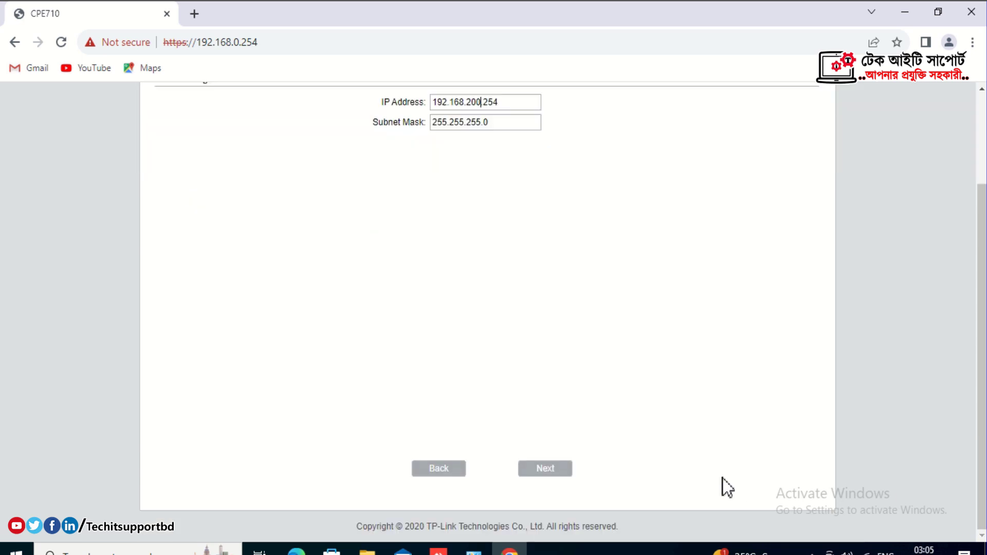
{"action": "left_click", "coordinate": [544, 466]}
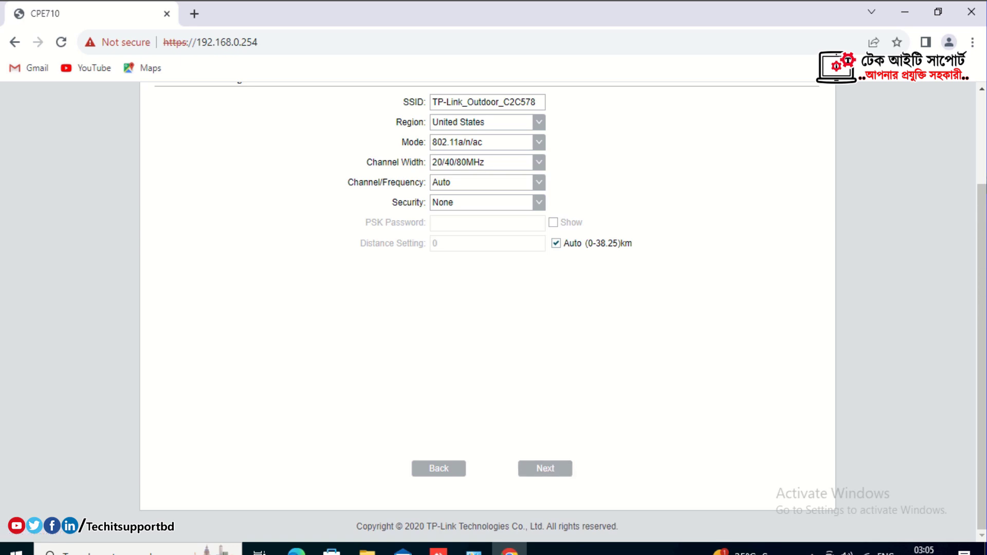
Rename the SSID to Love and set security to WPA-PSK / WPA2-PSK.
{"action": "scroll", "coordinate": [981, 149], "scroll_direction": "up", "scroll_amount": 1}
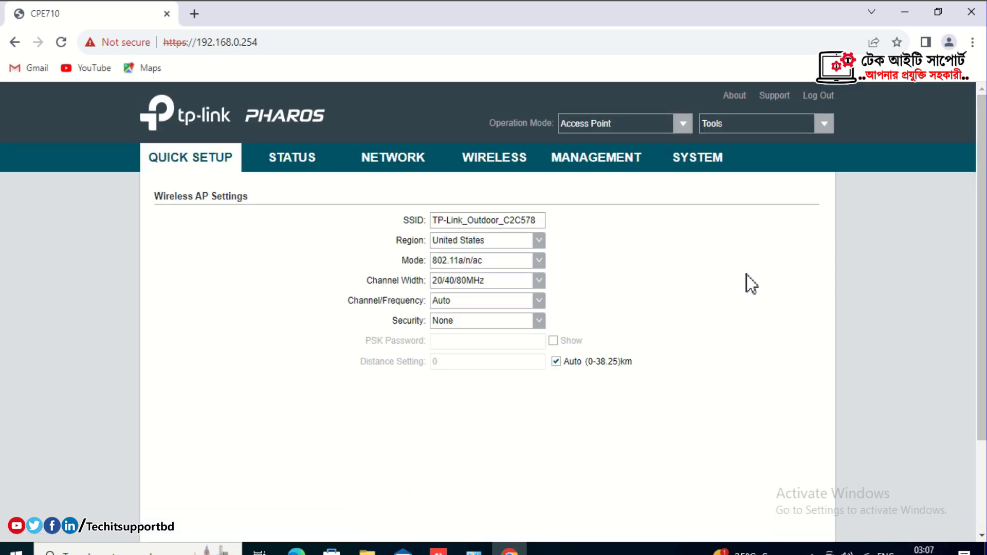
{"action": "left_click", "coordinate": [544, 222]}
{"action": "key", "text": "BackSpace"}
{"action": "key", "text": "BackSpace"}
{"action": "key", "text": "BackSpace"}
{"action": "key", "text": "BackSpace"}
{"action": "key", "text": "BackSpace"}
{"action": "key", "text": "BackSpace"}
{"action": "key", "text": "BackSpace"}
{"action": "key", "text": "BackSpace"}
{"action": "key", "text": "BackSpace"}
{"action": "key", "text": "BackSpace"}
{"action": "key", "text": "BackSpace"}
{"action": "key", "text": "BackSpace"}
{"action": "key", "text": "BackSpace"}
{"action": "key", "text": "BackSpace"}
{"action": "key", "text": "BackSpace"}
{"action": "key", "text": "BackSpace"}
{"action": "key", "text": "BackSpace"}
{"action": "key", "text": "BackSpace"}
{"action": "key", "text": "BackSpace"}
{"action": "key", "text": "BackSpace"}
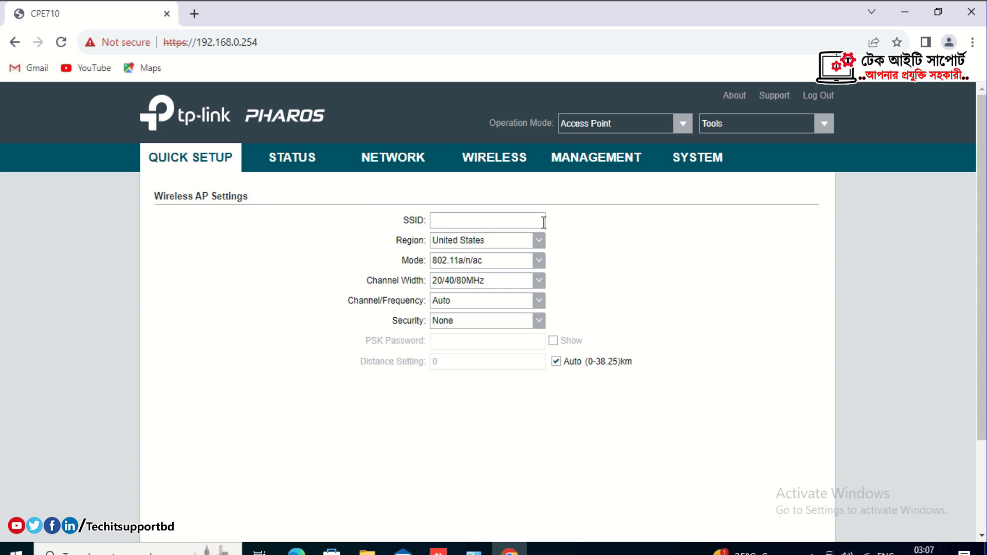
{"action": "type", "text": "Love"}
{"action": "left_click", "coordinate": [540, 320]}
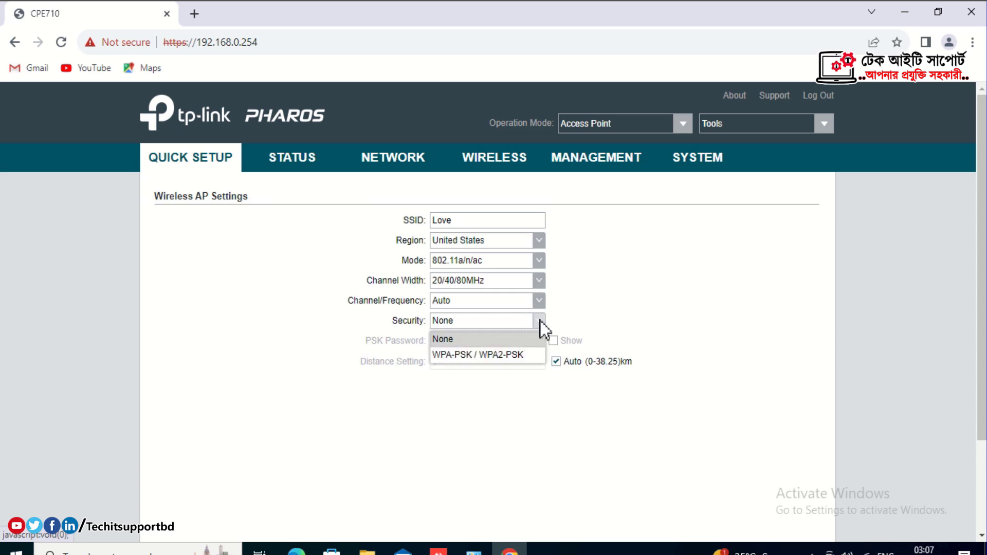
{"action": "left_click", "coordinate": [521, 356]}
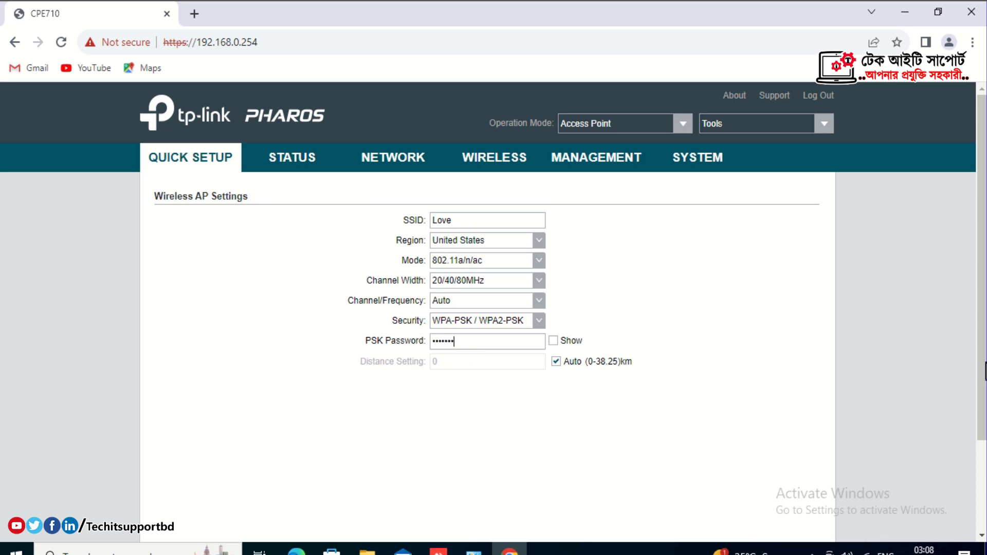
Lengthen the wireless password to a valid length and advance to the summary.
{"action": "left_click_drag", "start_coordinate": [980, 403], "coordinate": [977, 494]}
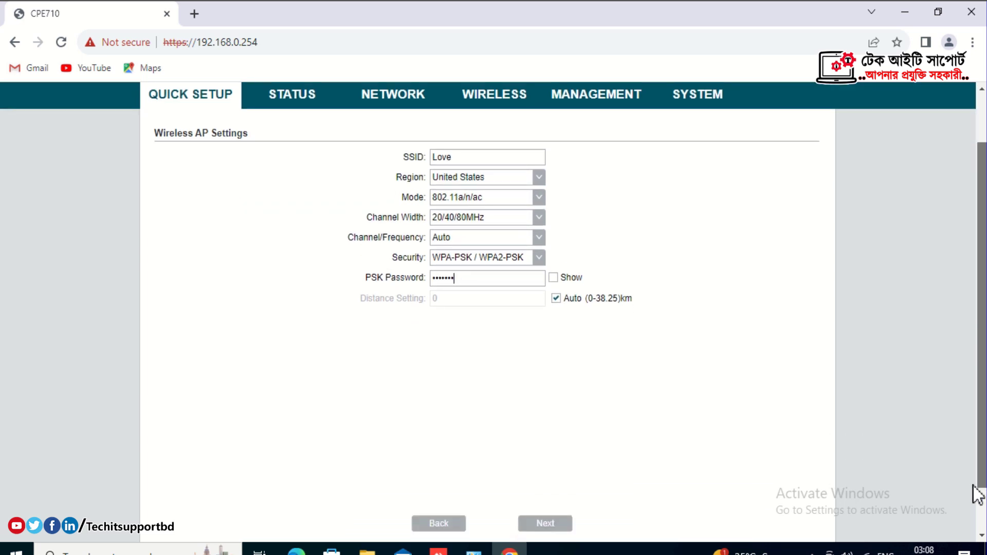
{"action": "left_click", "coordinate": [551, 475]}
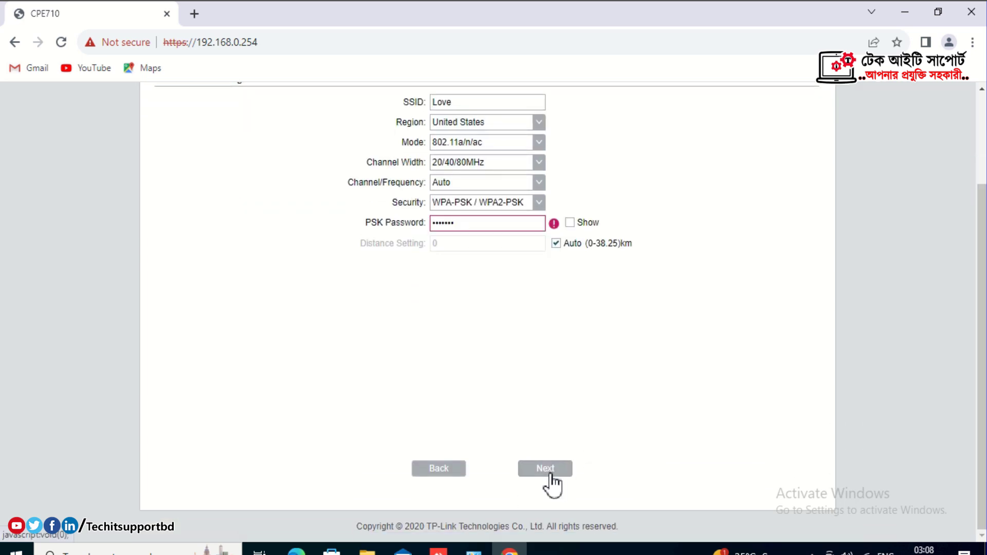
{"action": "mouse_move", "coordinate": [554, 225]}
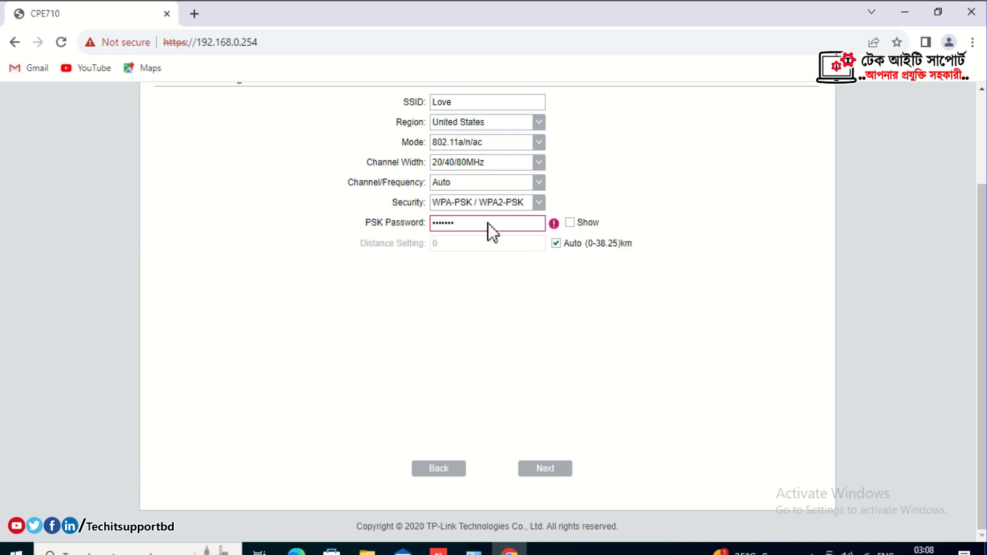
{"action": "type", "text": "1"}
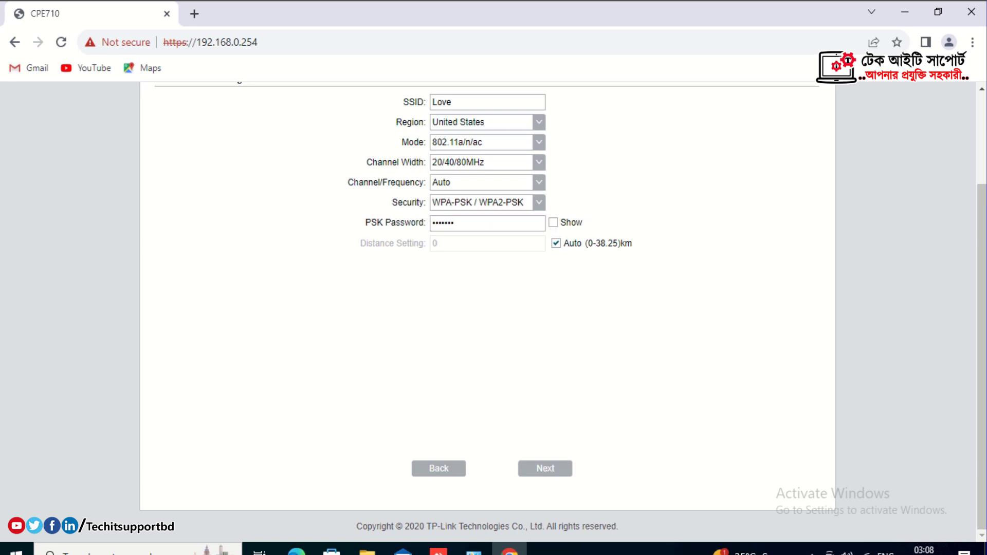
{"action": "left_click", "coordinate": [563, 465]}
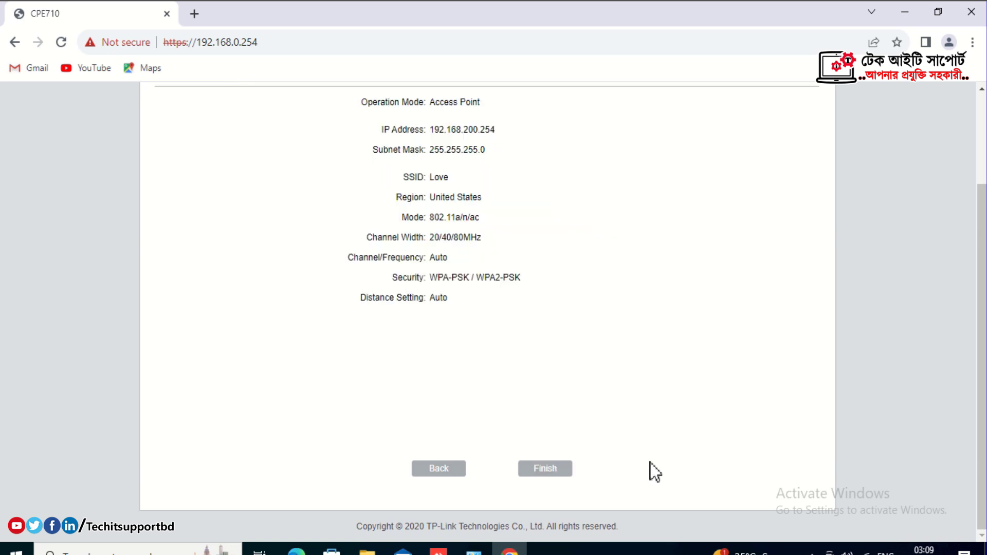
Finish the quick setup, then switch to Windows Network Connections.
{"action": "left_click", "coordinate": [557, 467]}
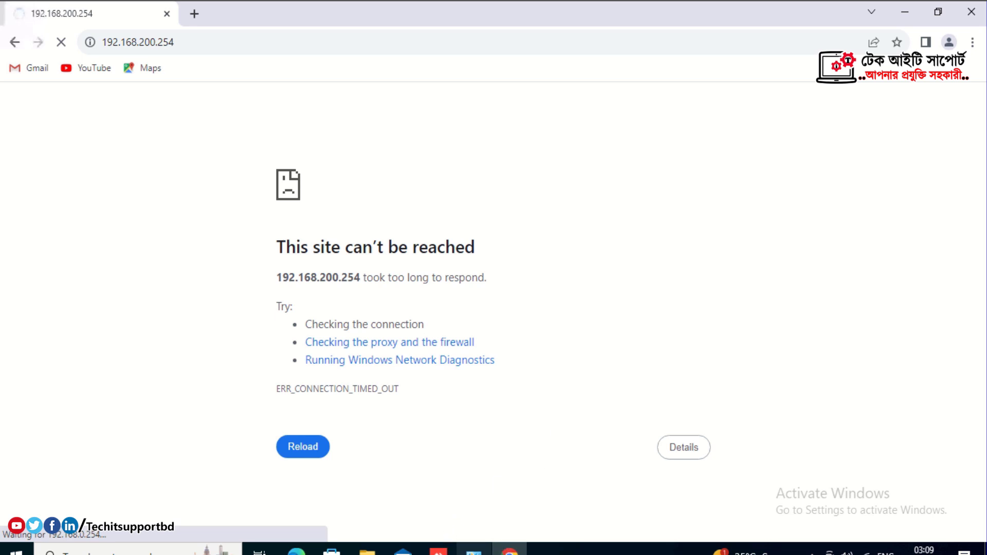
{"action": "left_click", "coordinate": [474, 551]}
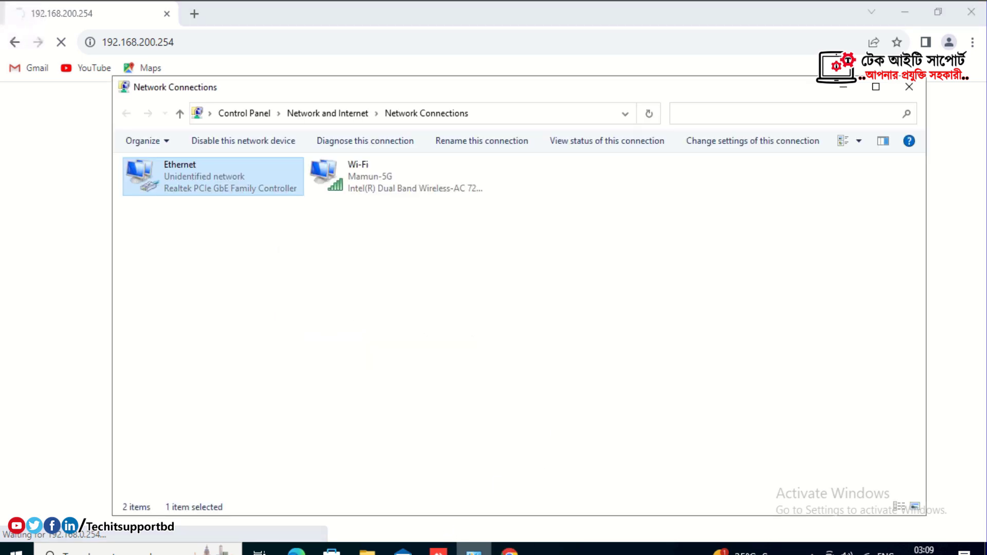
Change the Ethernet adapter's IPv4 address to 192.168.200.250 and save it.
{"action": "double_click", "coordinate": [213, 183]}
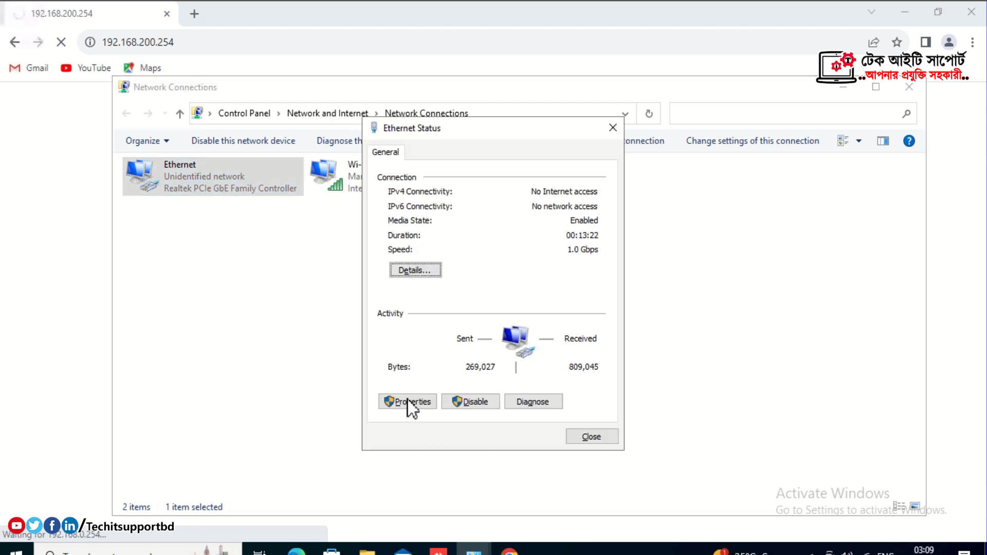
{"action": "left_click", "coordinate": [407, 401]}
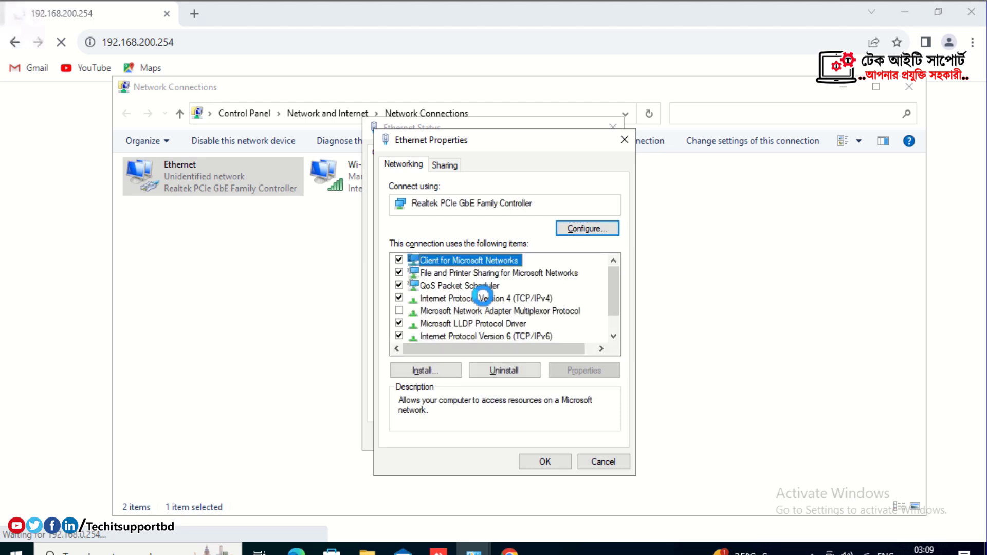
{"action": "double_click", "coordinate": [478, 296]}
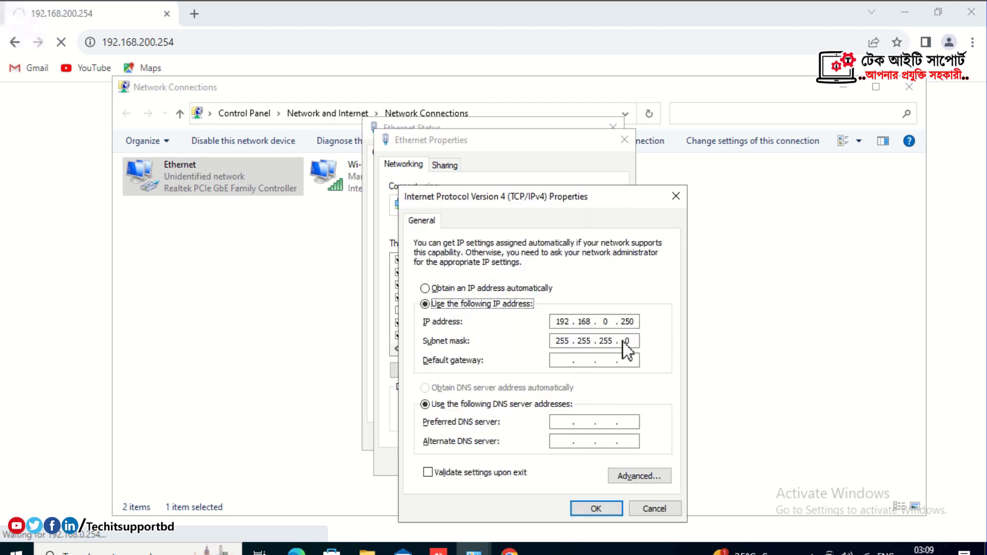
{"action": "left_click", "coordinate": [612, 321]}
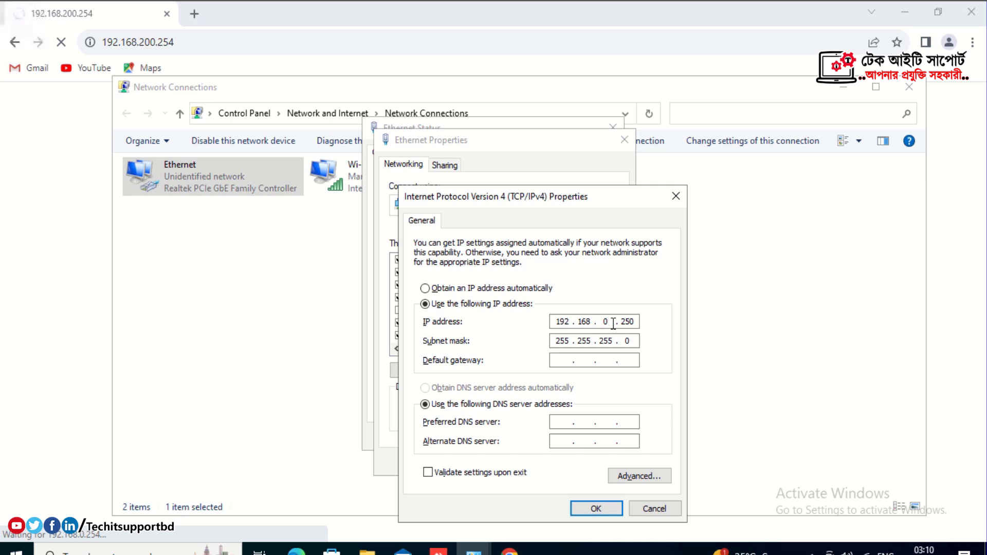
{"action": "key", "text": "BackSpace"}
{"action": "type", "text": "200"}
{"action": "left_click", "coordinate": [590, 508]}
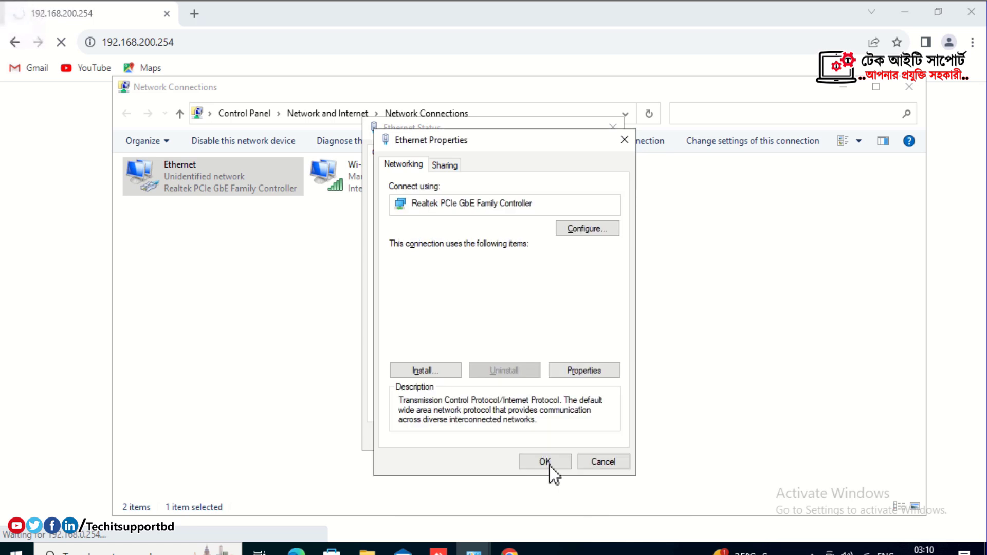
{"action": "left_click", "coordinate": [545, 461]}
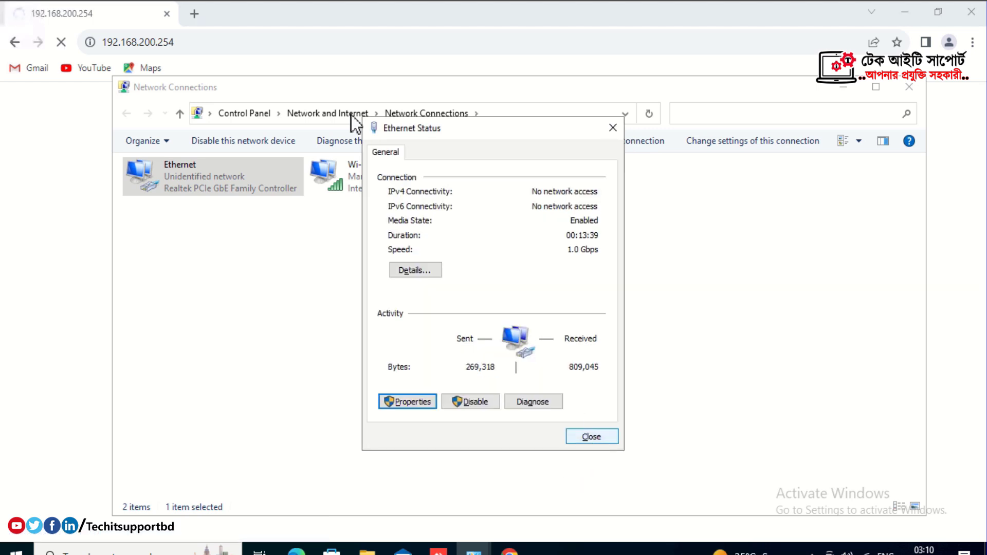
Reload 192.168.200.254 and proceed past the certificate warning.
{"action": "left_click", "coordinate": [279, 43]}
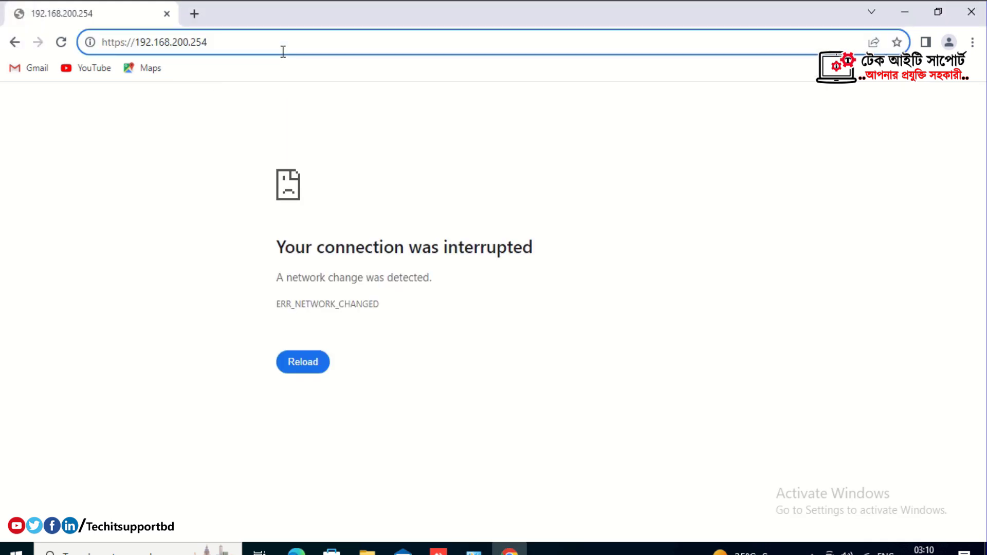
{"action": "key", "text": "Return"}
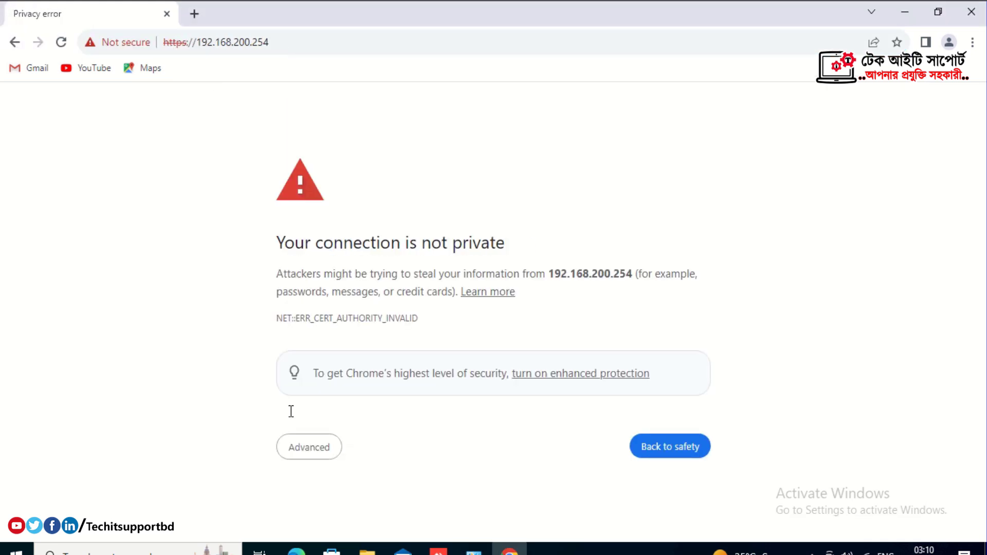
{"action": "left_click", "coordinate": [310, 457]}
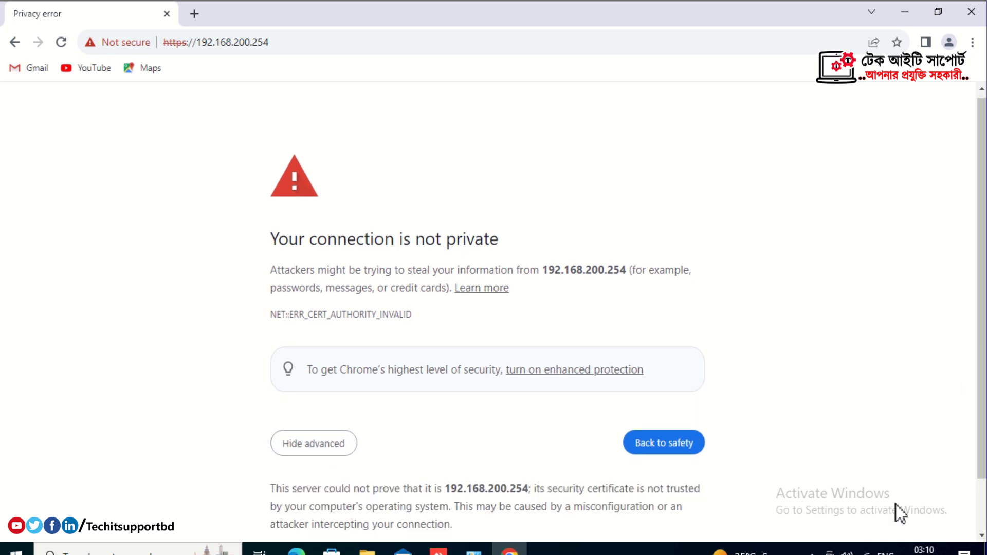
{"action": "scroll", "coordinate": [423, 478], "scroll_direction": "down", "scroll_amount": 1}
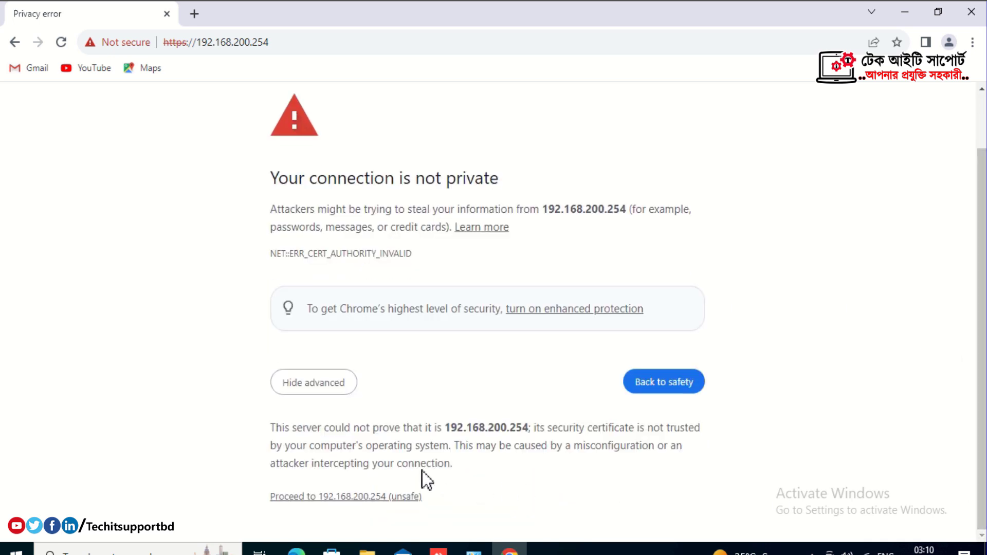
{"action": "left_click", "coordinate": [322, 494]}
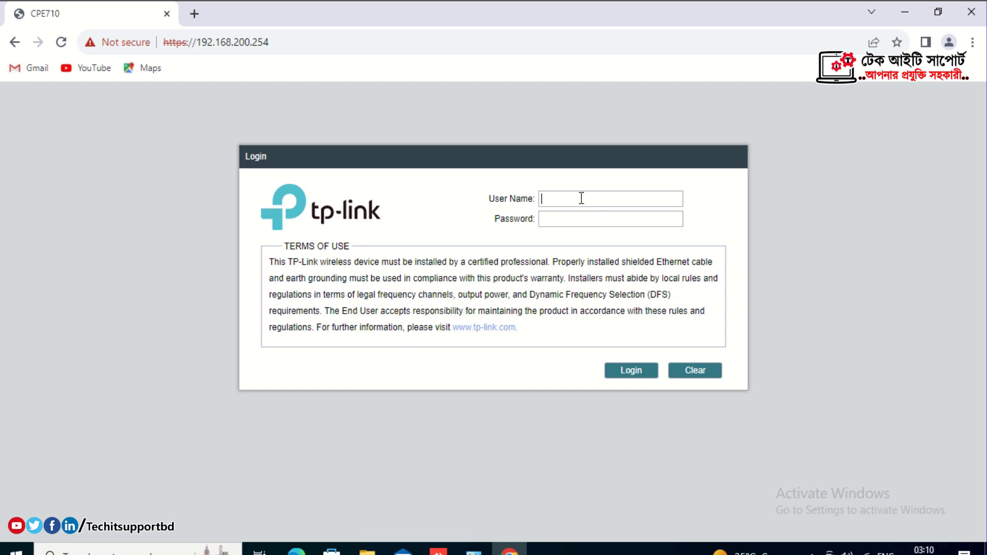
Log in with user name admin and the new password.
{"action": "type", "text": "admin"}
{"action": "key", "text": "Tab"}
{"action": "type", "text": "********"}
{"action": "left_click", "coordinate": [637, 382]}
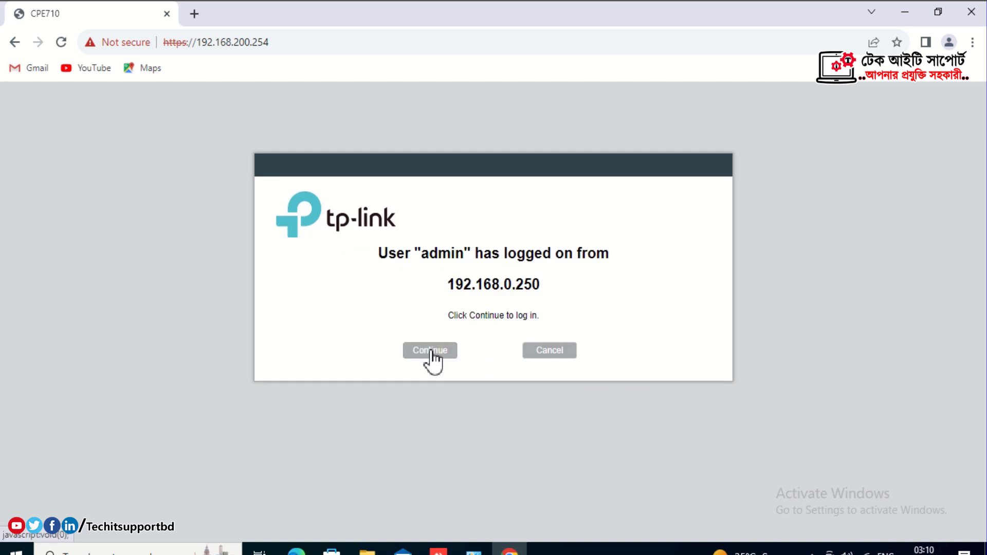
Take over the existing session and select the 23dBi antenna on the Wireless page.
{"action": "left_click", "coordinate": [431, 354]}
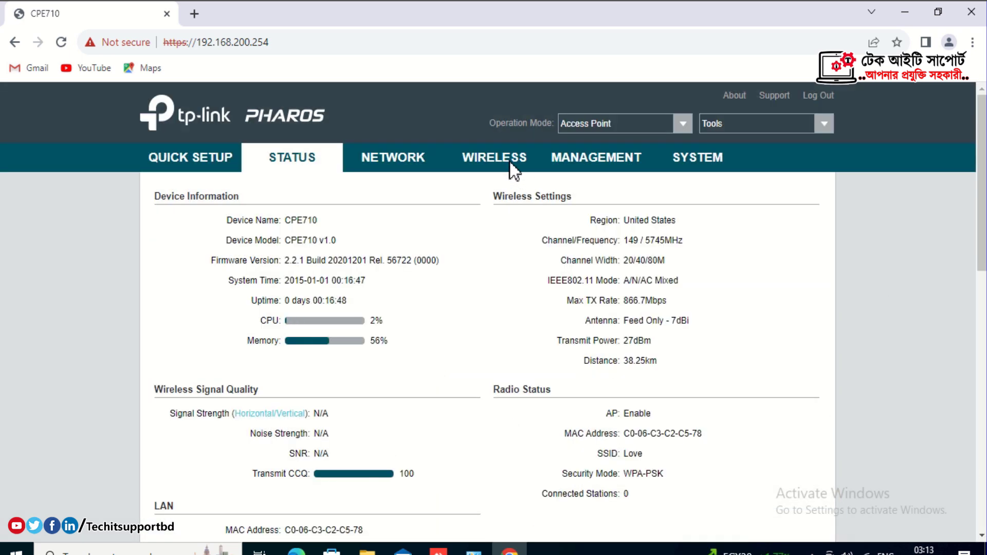
{"action": "left_click", "coordinate": [510, 162]}
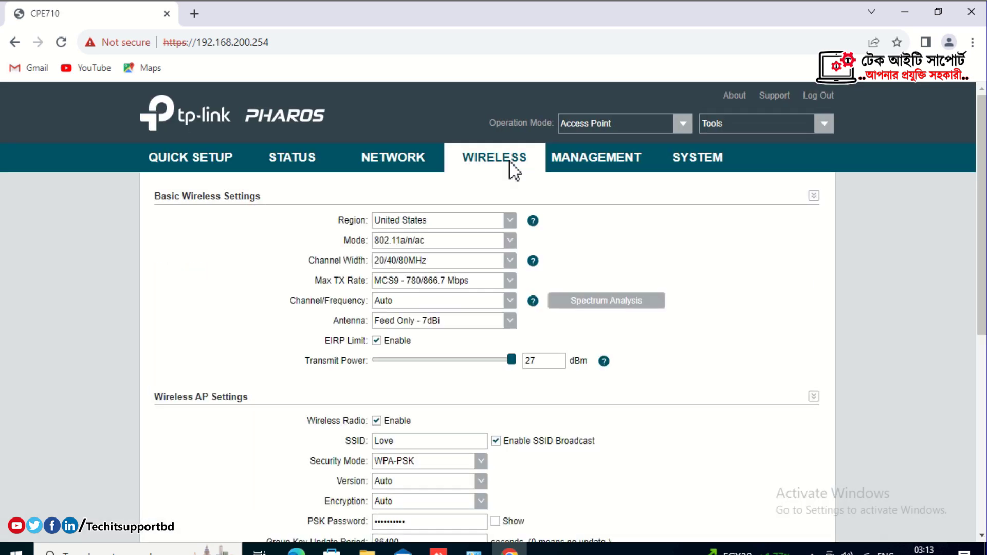
{"action": "left_click", "coordinate": [510, 324]}
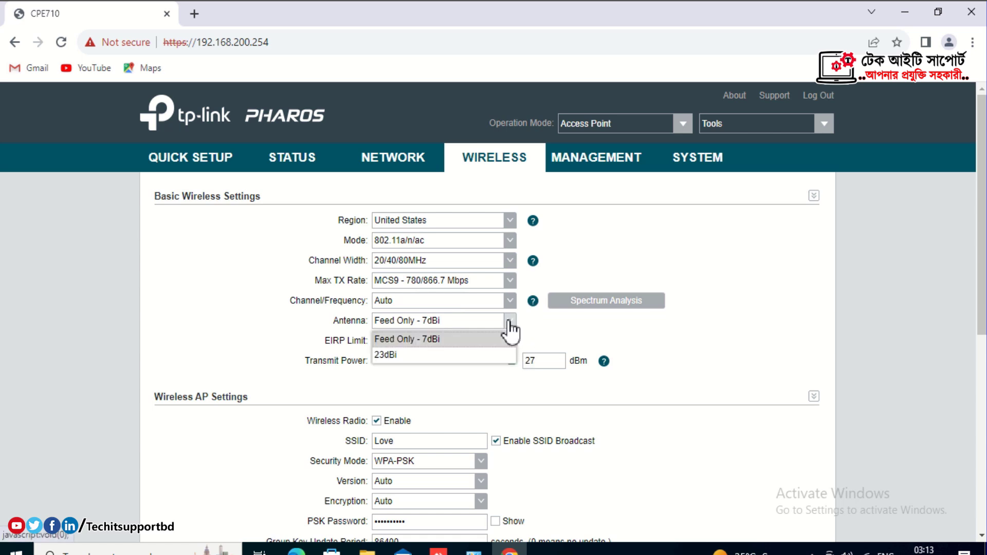
{"action": "left_click", "coordinate": [452, 356]}
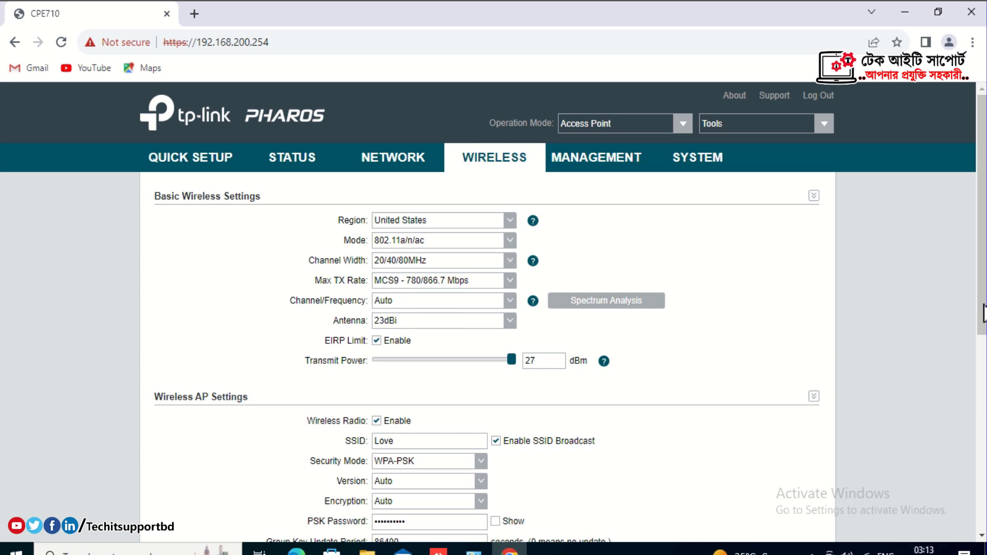
Apply the wireless settings at the bottom of the page.
{"action": "scroll", "coordinate": [984, 331], "scroll_direction": "down", "scroll_amount": 1}
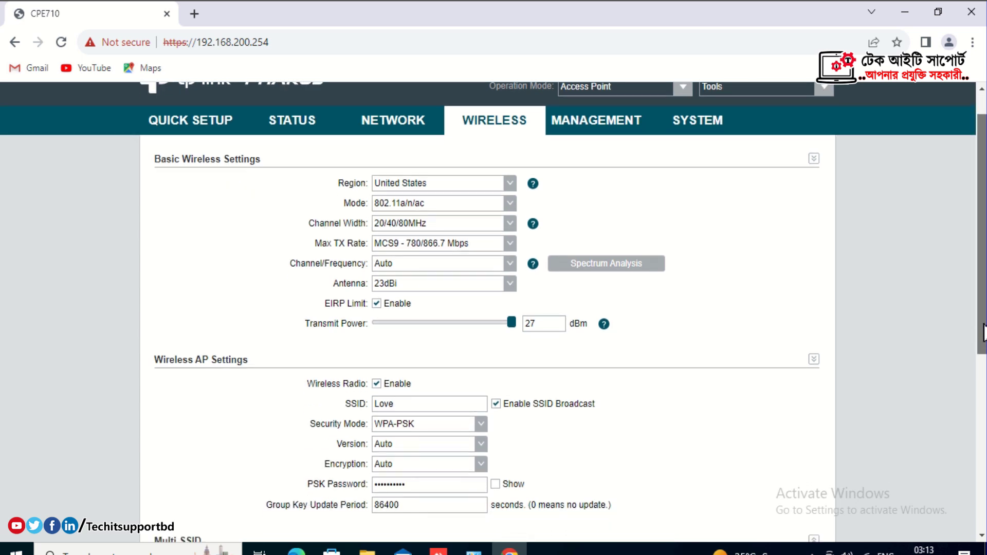
{"action": "scroll", "coordinate": [984, 347], "scroll_direction": "down", "scroll_amount": 1}
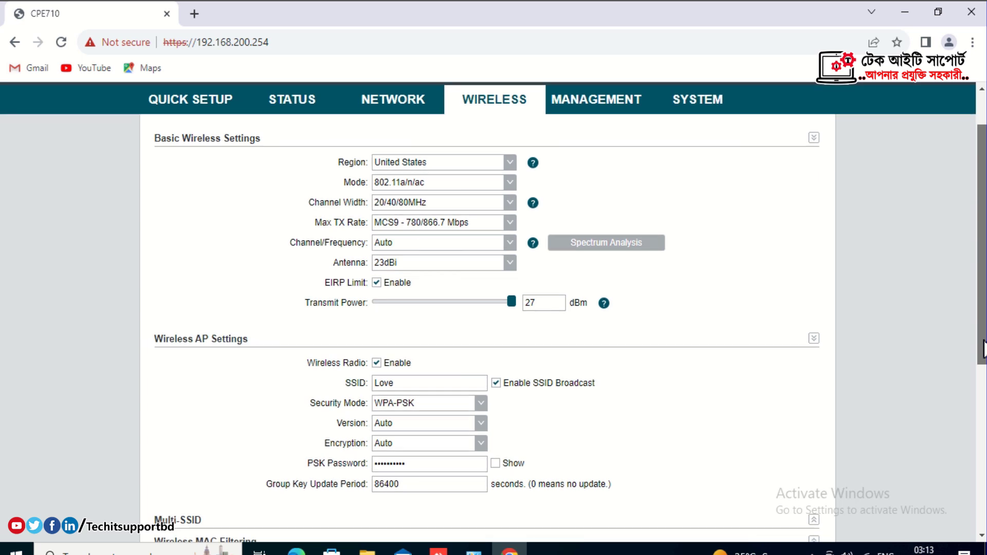
{"action": "scroll", "coordinate": [983, 355], "scroll_direction": "down", "scroll_amount": 1}
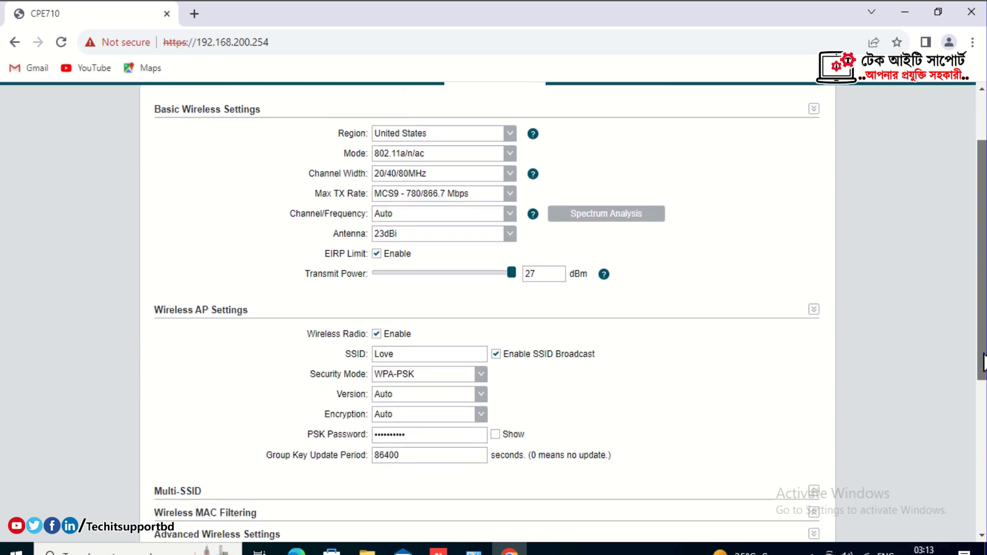
{"action": "scroll", "coordinate": [983, 393], "scroll_direction": "down", "scroll_amount": 2}
{"action": "scroll", "coordinate": [983, 395], "scroll_direction": "down", "scroll_amount": 2}
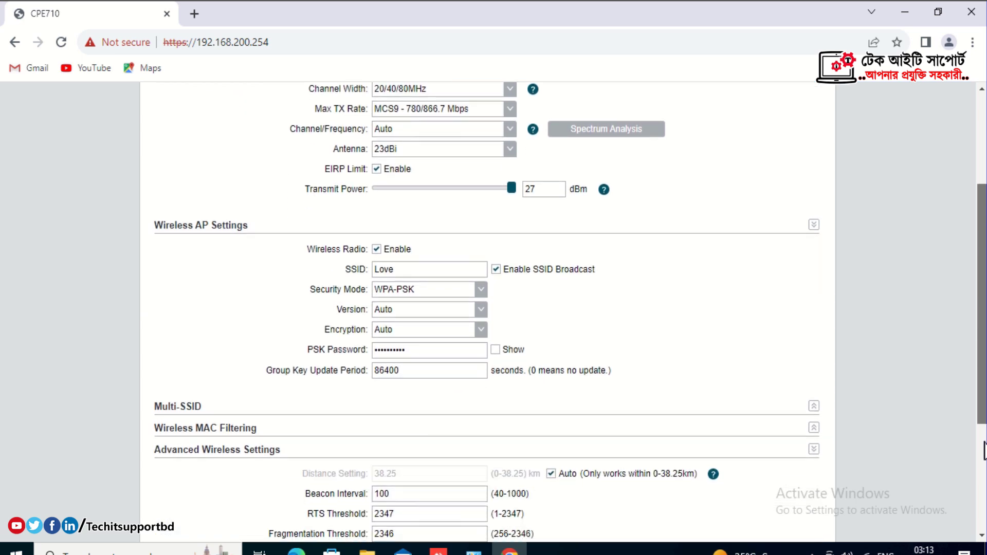
{"action": "scroll", "coordinate": [983, 453], "scroll_direction": "down", "scroll_amount": 2}
{"action": "scroll", "coordinate": [984, 491], "scroll_direction": "down", "scroll_amount": 2}
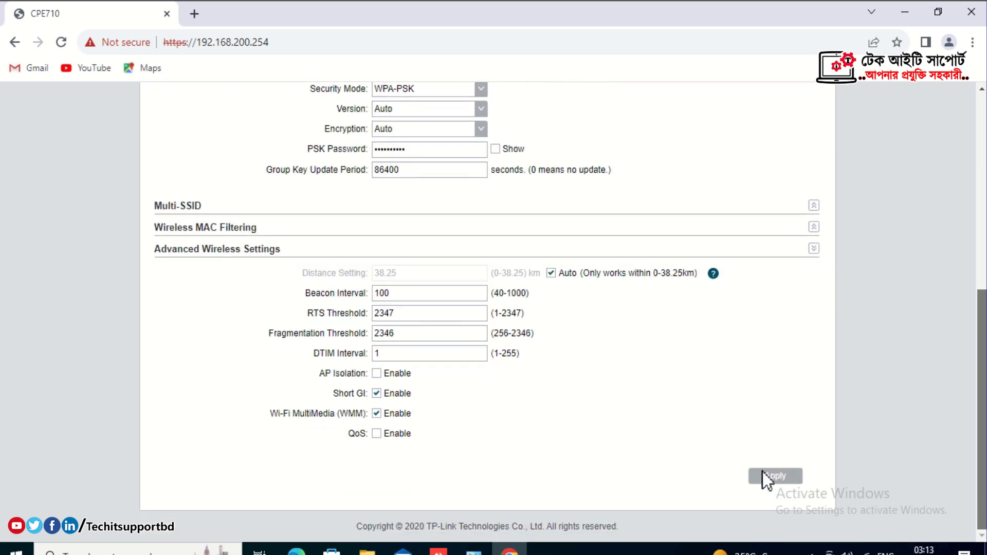
{"action": "left_click", "coordinate": [779, 477]}
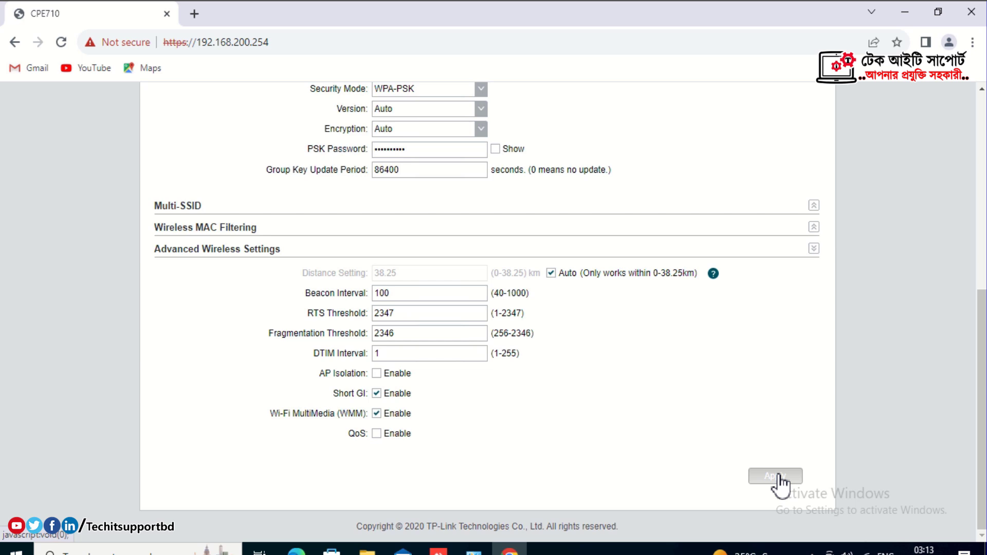
{"action": "scroll", "coordinate": [779, 483], "scroll_direction": "up", "scroll_amount": 3}
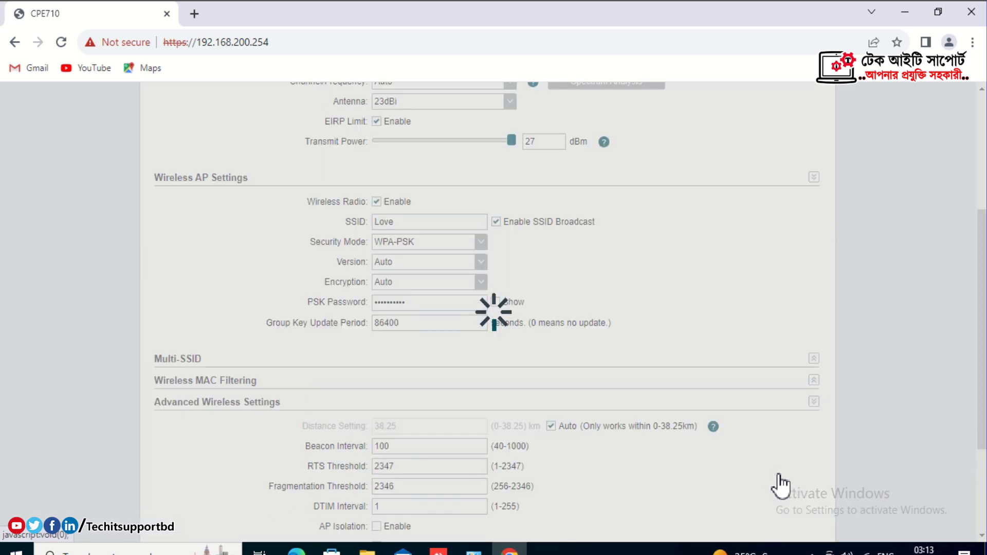
{"action": "scroll", "coordinate": [780, 484], "scroll_direction": "up", "scroll_amount": 4}
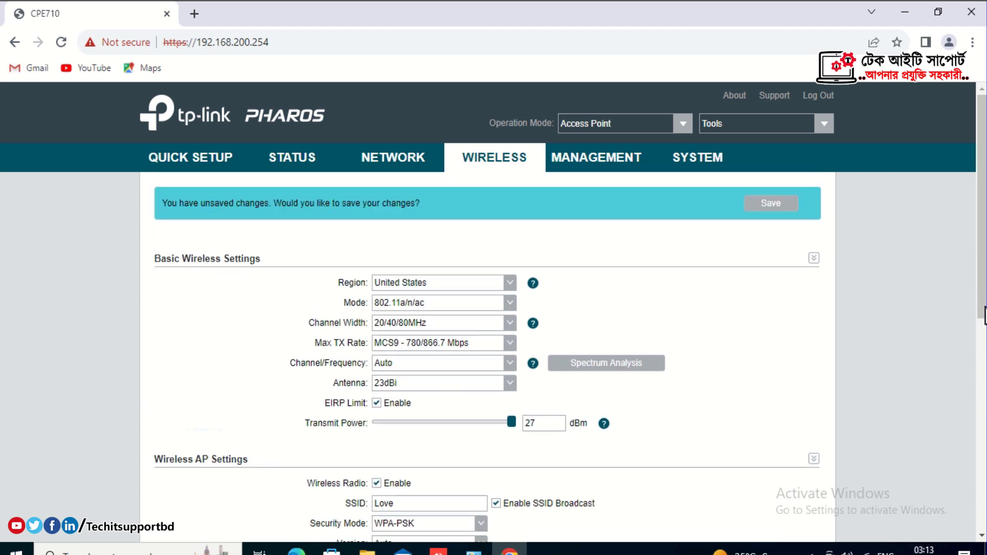
Save the pending wireless changes, then briefly reveal and hide the PSK password to check it.
{"action": "scroll", "coordinate": [984, 321], "scroll_direction": "down", "scroll_amount": 1}
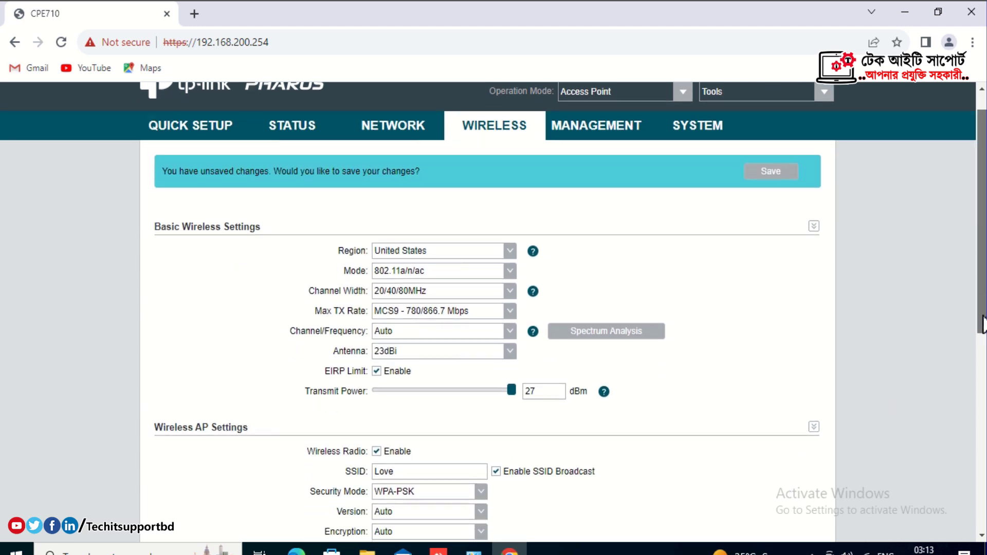
{"action": "scroll", "coordinate": [771, 175], "scroll_direction": "up", "scroll_amount": 1}
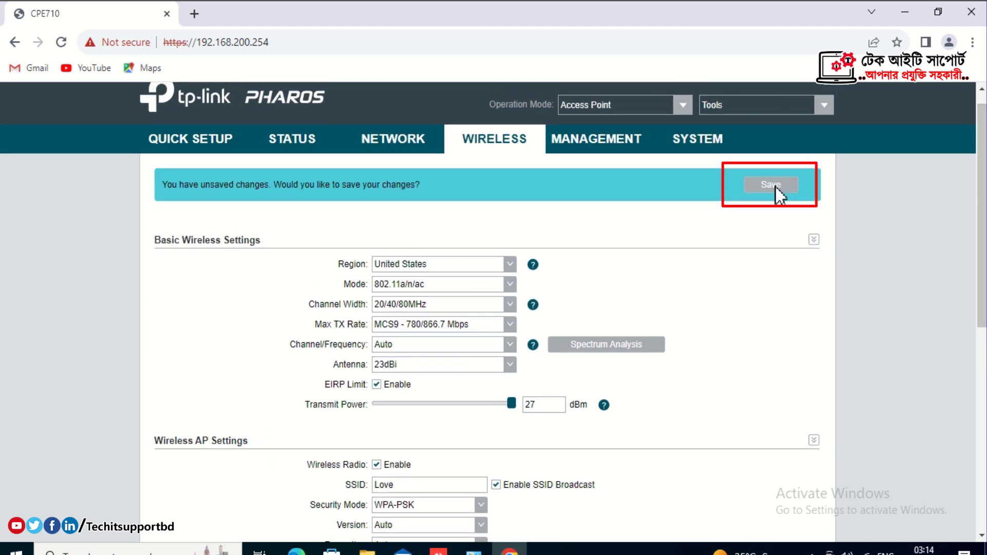
{"action": "left_click", "coordinate": [777, 188]}
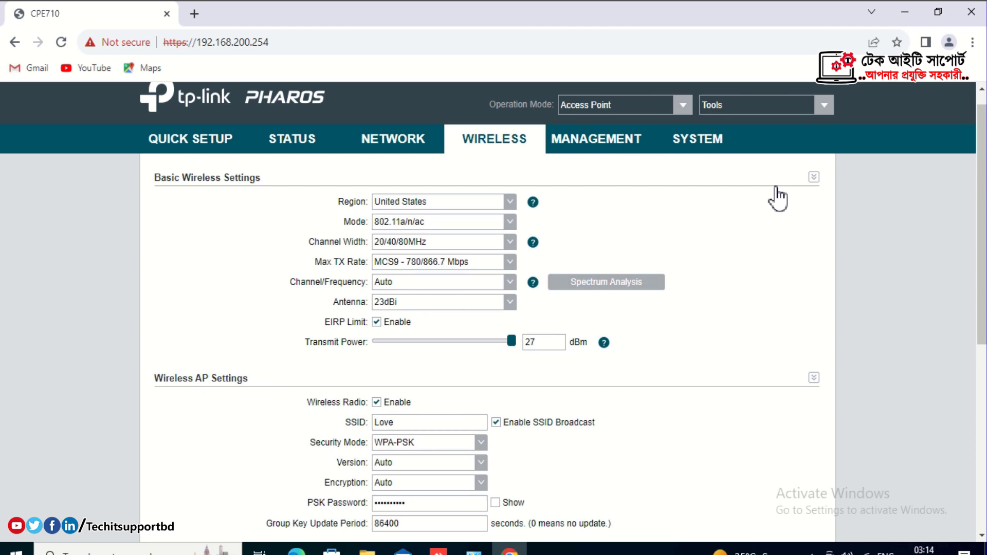
{"action": "left_click", "coordinate": [498, 504]}
{"action": "left_click", "coordinate": [495, 504]}
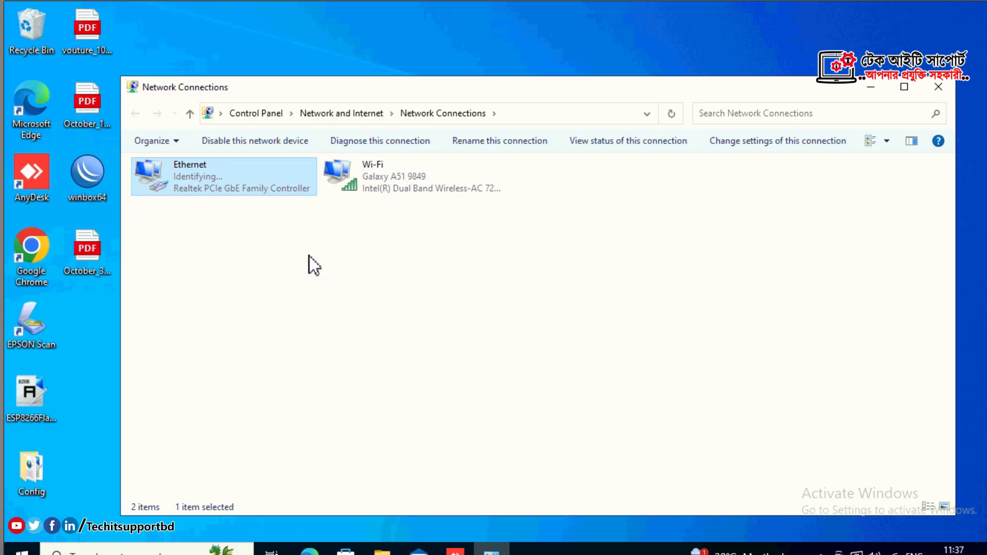
Switch the Ethernet adapter's IPv4 to manual address 192.168.0.250, mask 255.255.255.0.
{"action": "double_click", "coordinate": [246, 180]}
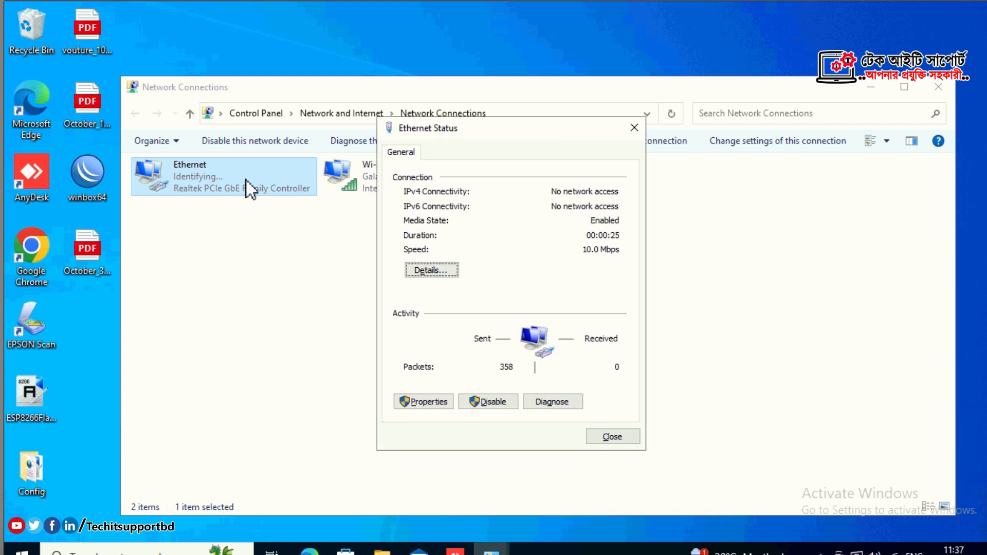
{"action": "left_click", "coordinate": [425, 400]}
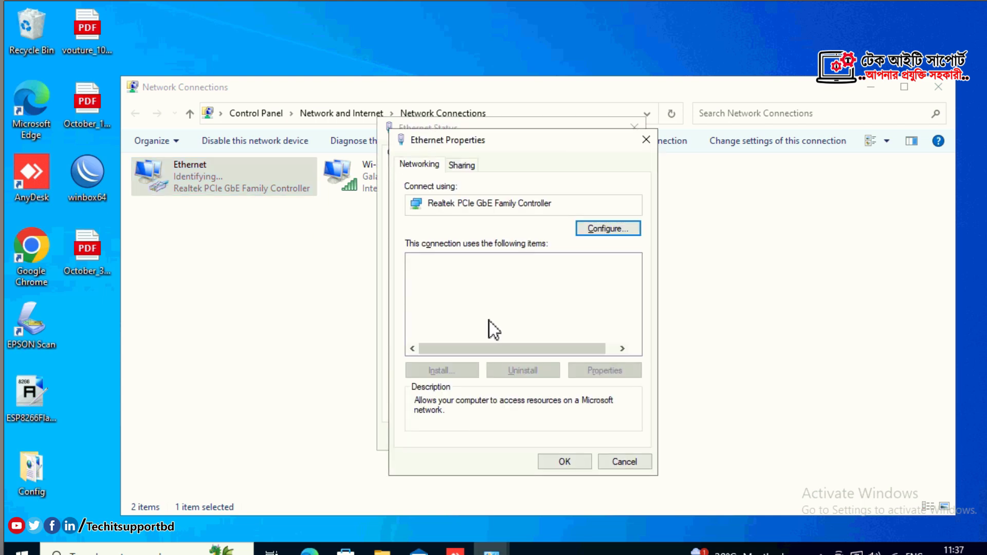
{"action": "double_click", "coordinate": [496, 303]}
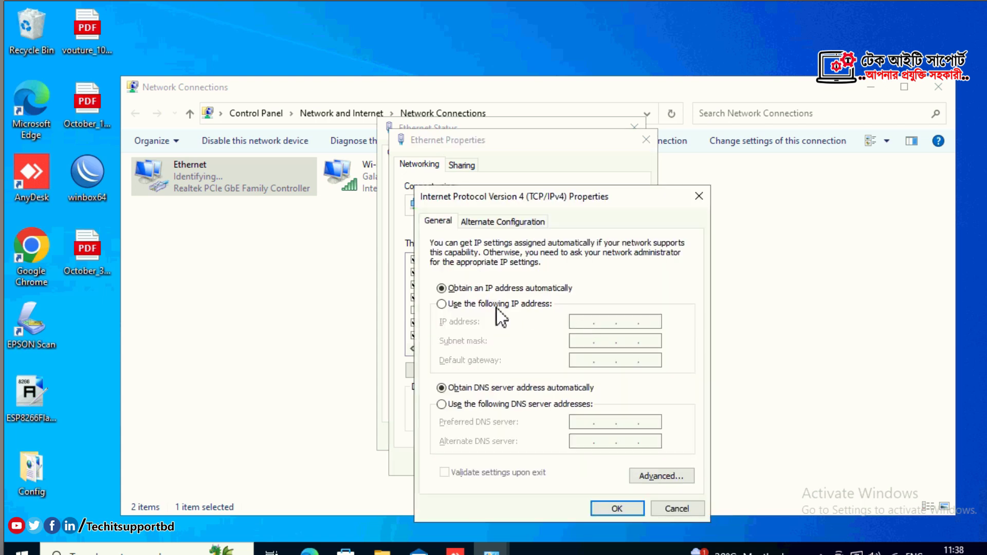
{"action": "left_click", "coordinate": [495, 306]}
{"action": "left_click", "coordinate": [578, 322]}
{"action": "type", "text": "192 . "}
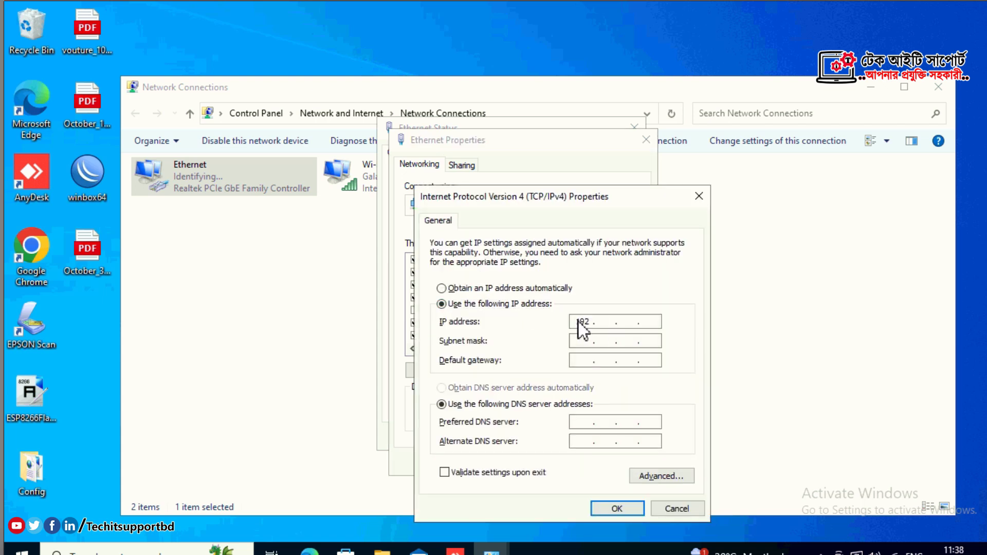
{"action": "type", "text": "168 . 0 . 250"}
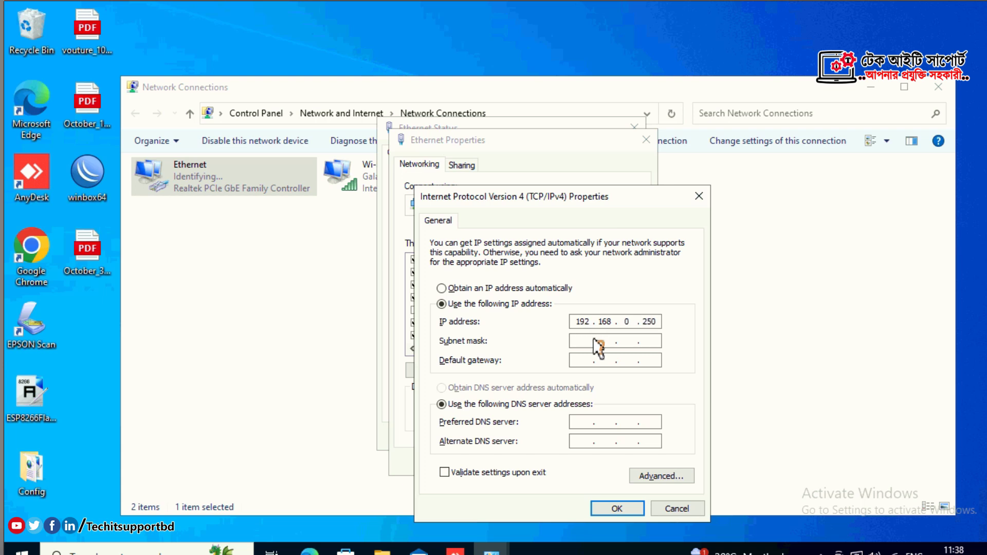
{"action": "left_click", "coordinate": [595, 340]}
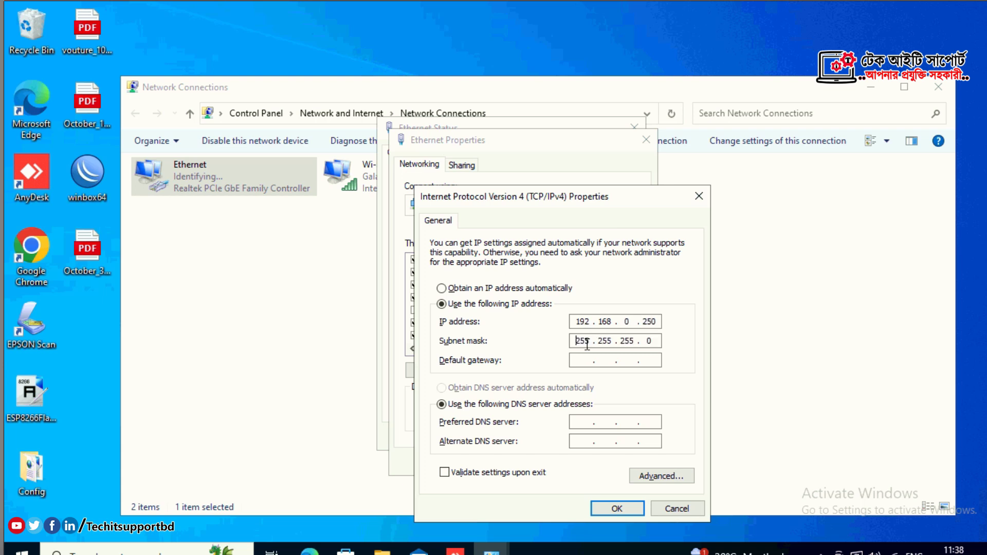
{"action": "left_click", "coordinate": [615, 508]}
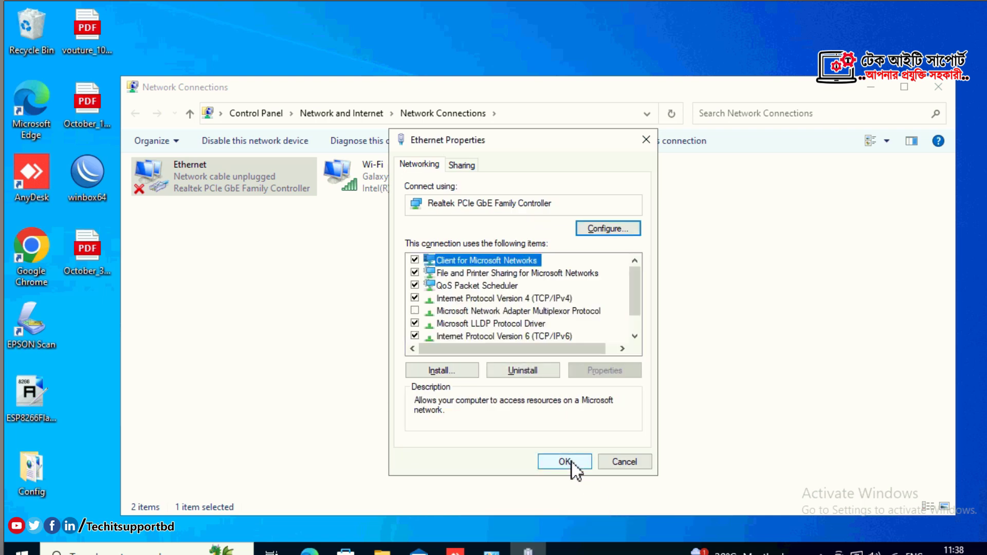
{"action": "left_click", "coordinate": [564, 462]}
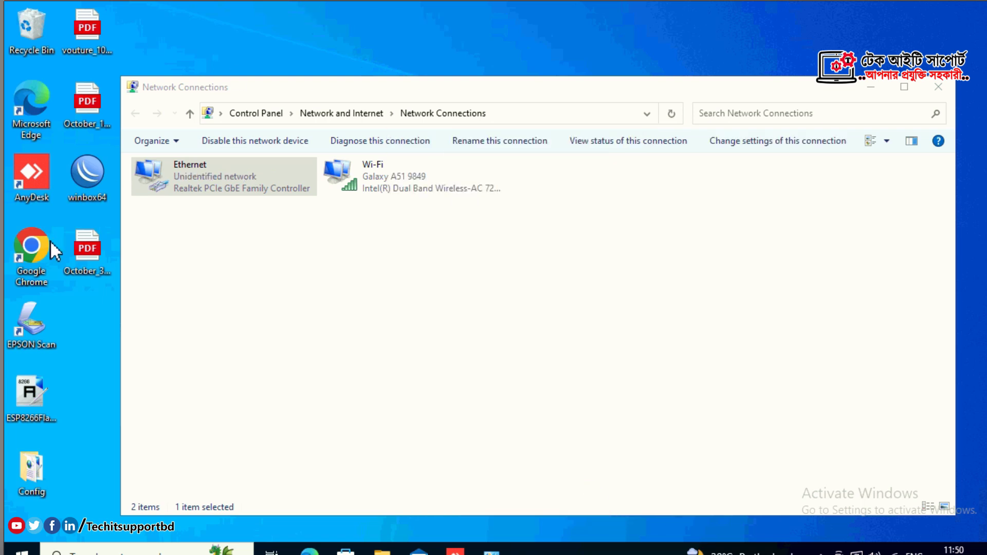
{"action": "double_click", "coordinate": [39, 255]}
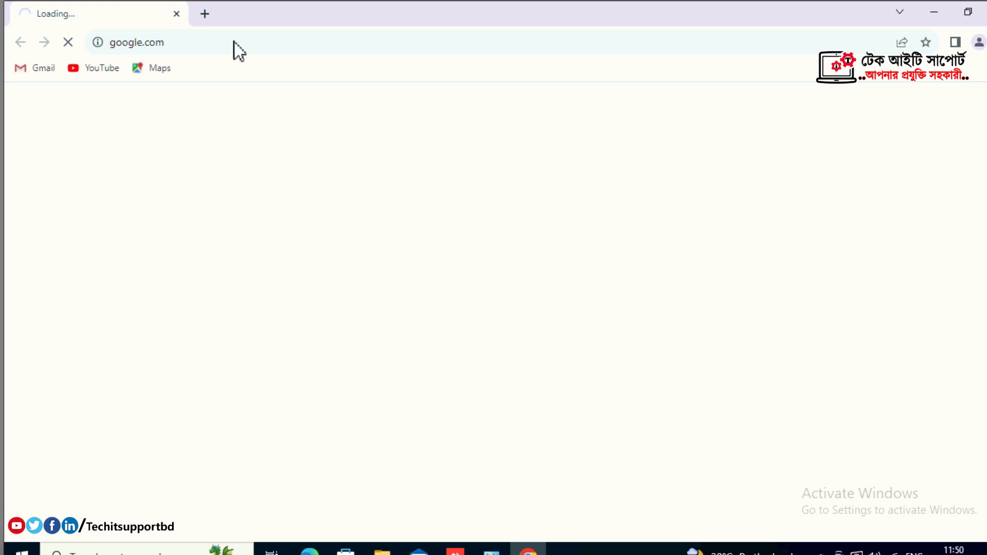
Load 192.168.0.254 in Chrome and proceed past the certificate warning to the CPE710 login.
{"action": "left_click", "coordinate": [235, 42]}
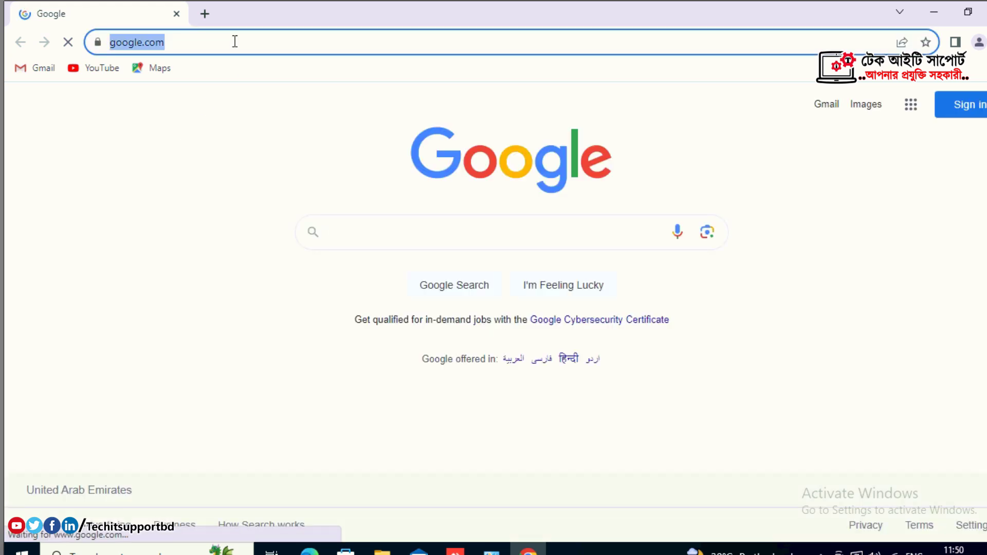
{"action": "type", "text": "192"}
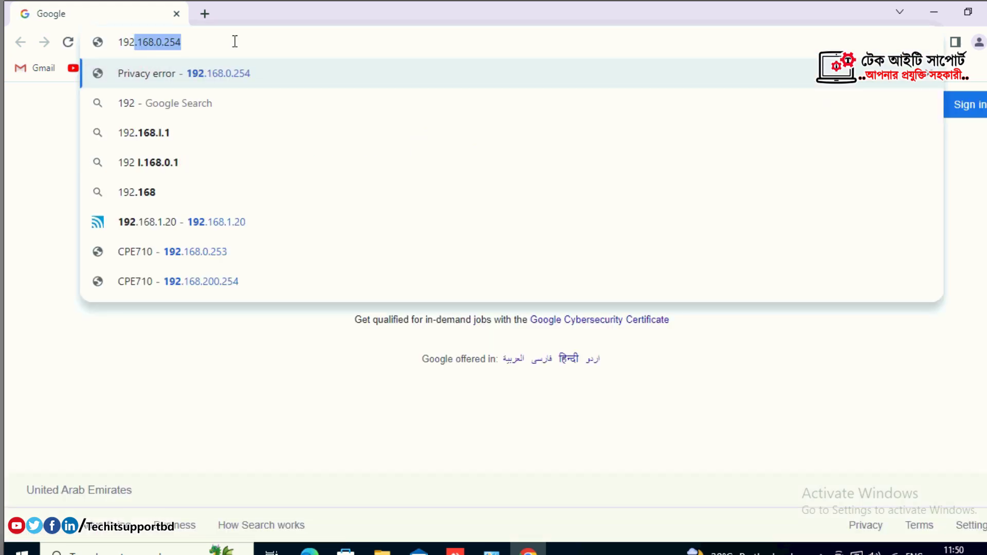
{"action": "type", "text": ".16"}
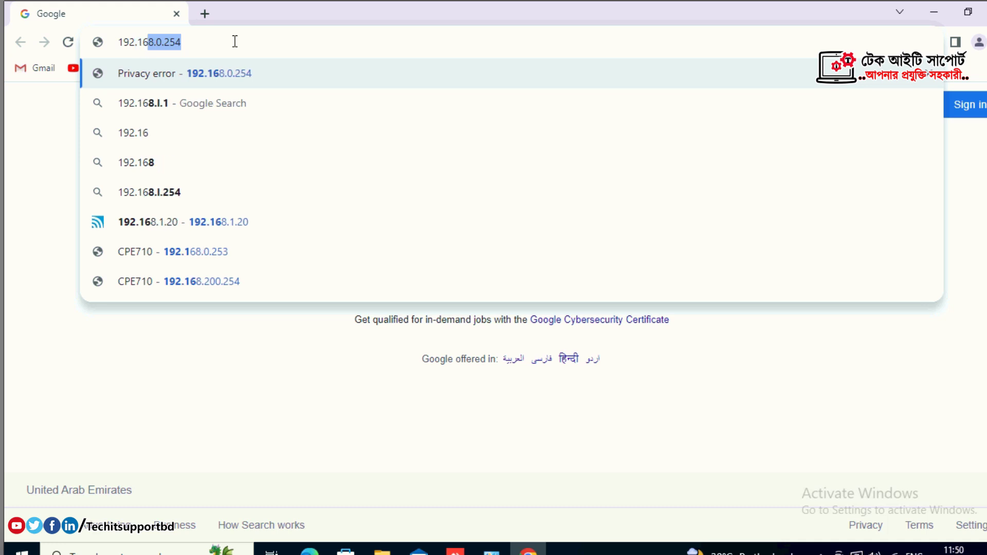
{"action": "type", "text": "8.0"}
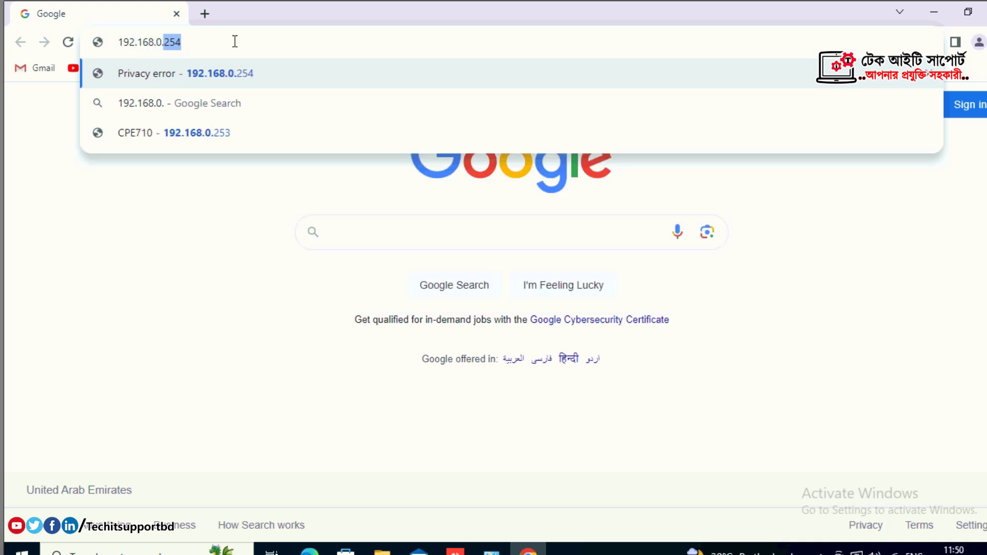
{"action": "type", "text": ".25"}
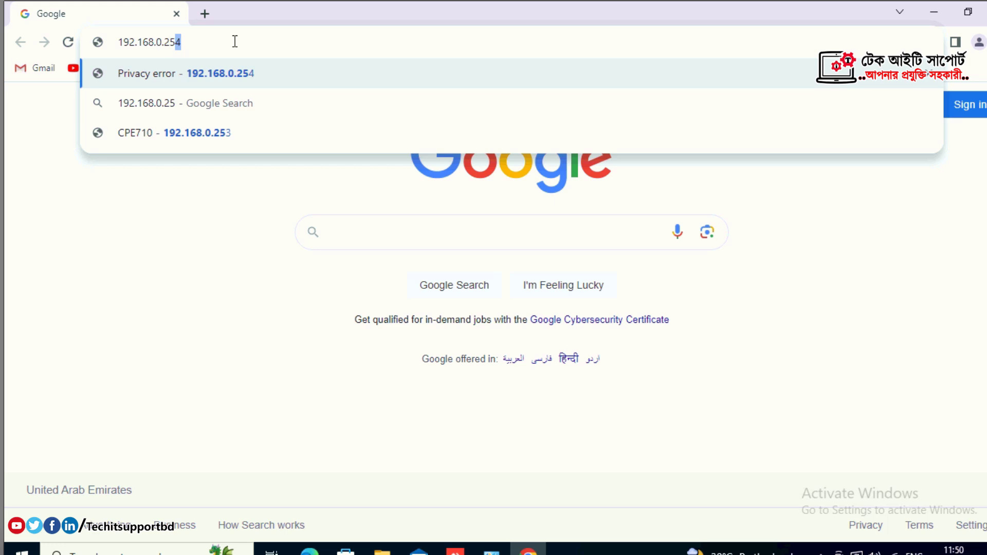
{"action": "type", "text": "4"}
{"action": "key", "text": "Return"}
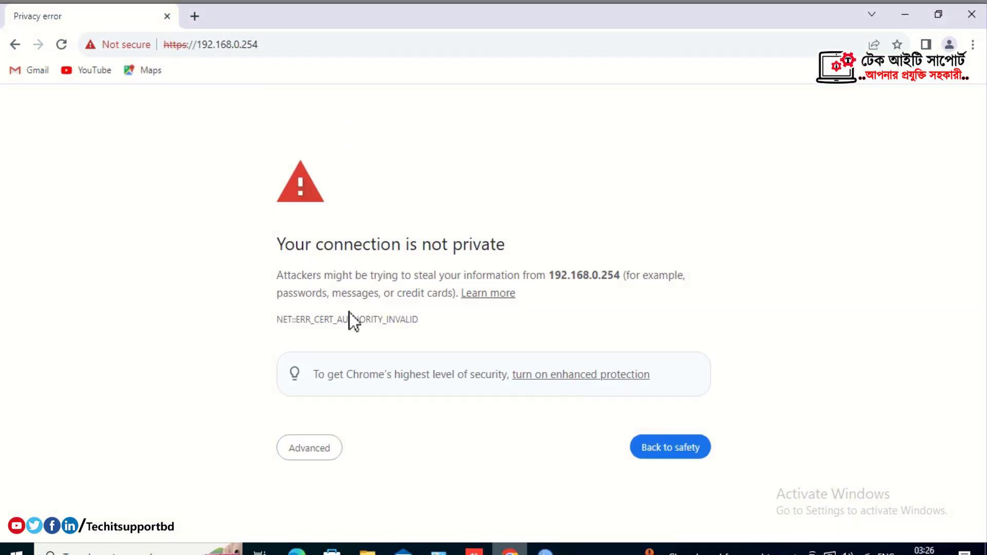
{"action": "left_click", "coordinate": [303, 449]}
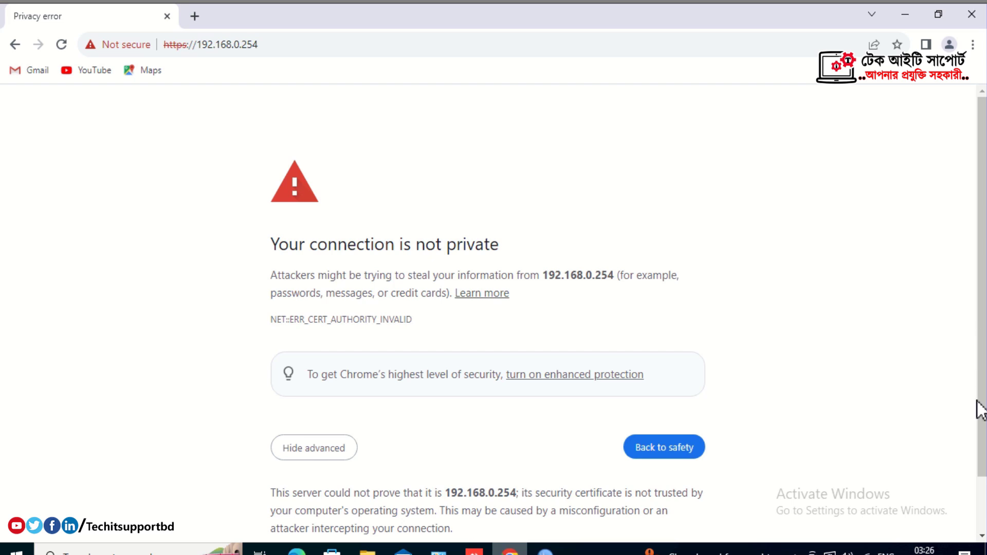
{"action": "scroll", "coordinate": [985, 481], "scroll_direction": "down", "scroll_amount": 1}
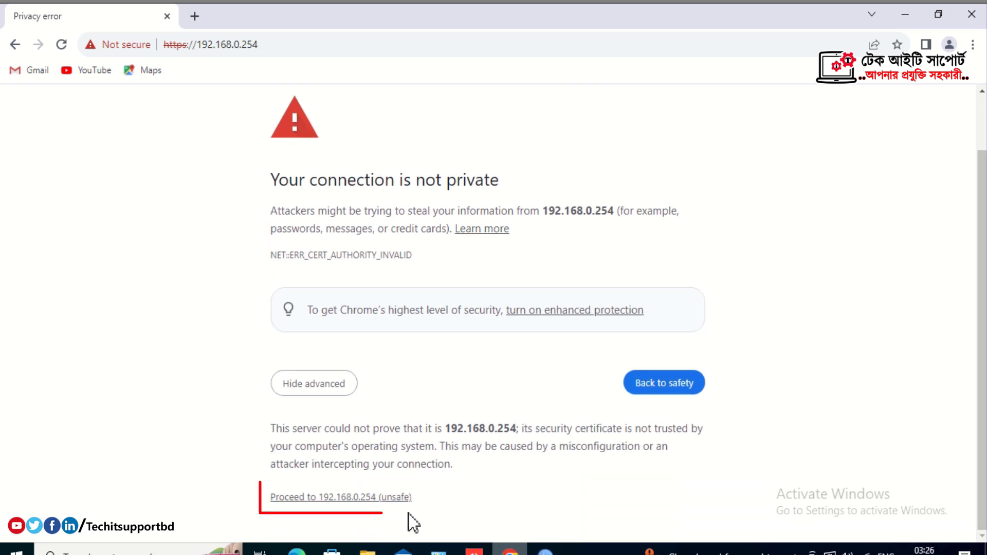
{"action": "left_click", "coordinate": [378, 502]}
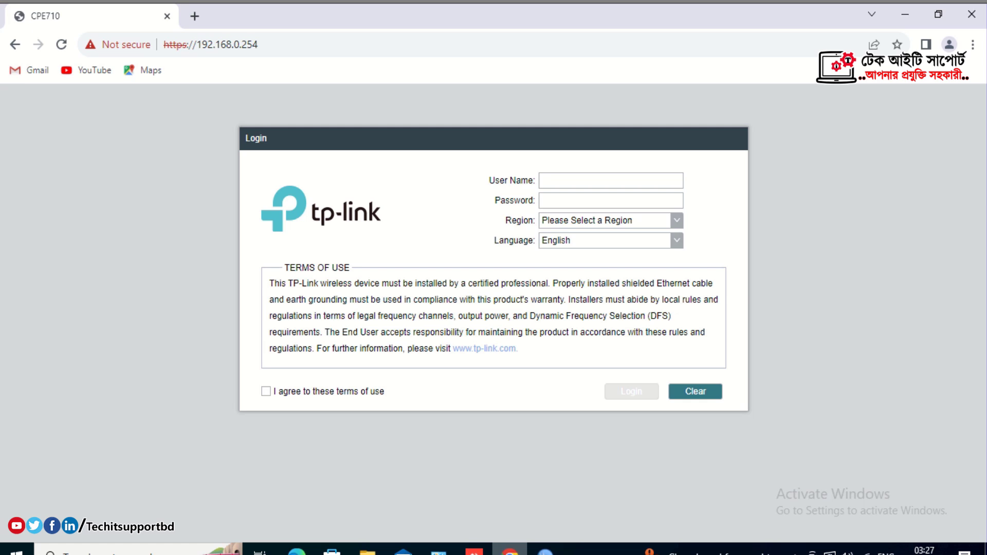
Choose United States as the region and log in to the CPE710 as admin.
{"action": "type", "text": "admin"}
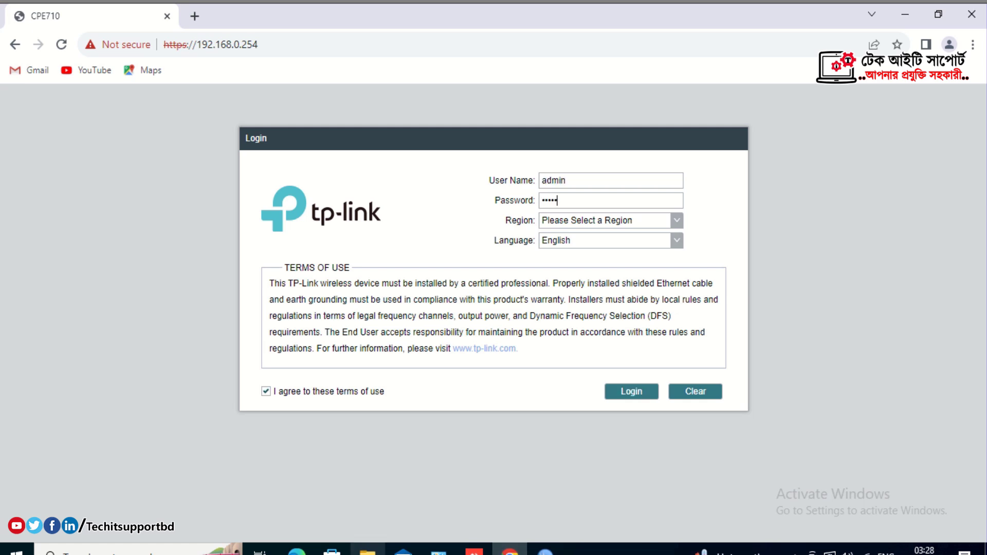
{"action": "key", "text": "Return"}
{"action": "key", "text": "alt+Down"}
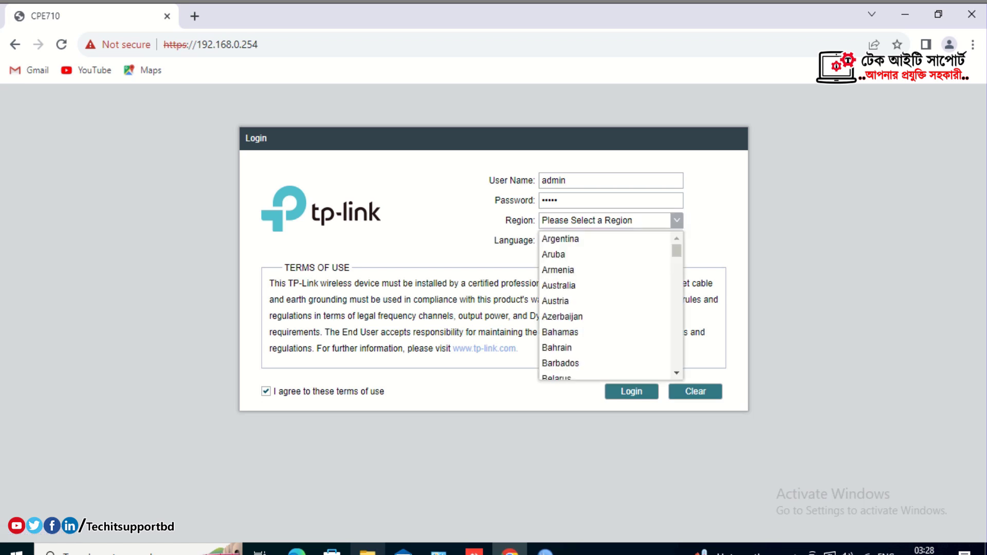
{"action": "key", "text": "Down"}
{"action": "key", "text": "Down"}
{"action": "key", "text": "Down"}
{"action": "key", "text": "Down"}
{"action": "key", "text": "Down"}
{"action": "key", "text": "Down"}
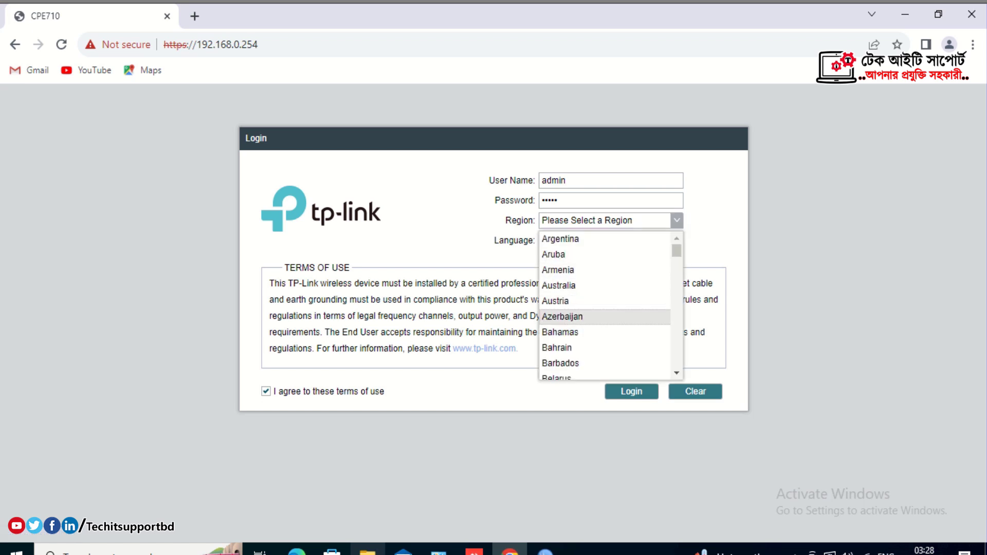
{"action": "scroll", "coordinate": [605, 305], "scroll_direction": "down", "scroll_amount": 20}
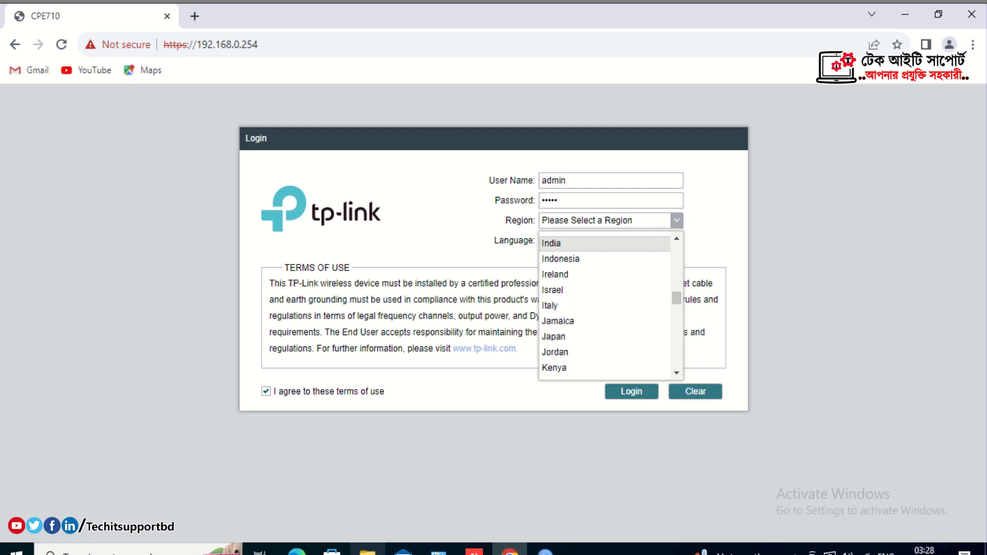
{"action": "scroll", "coordinate": [605, 293], "scroll_direction": "down", "scroll_amount": 12}
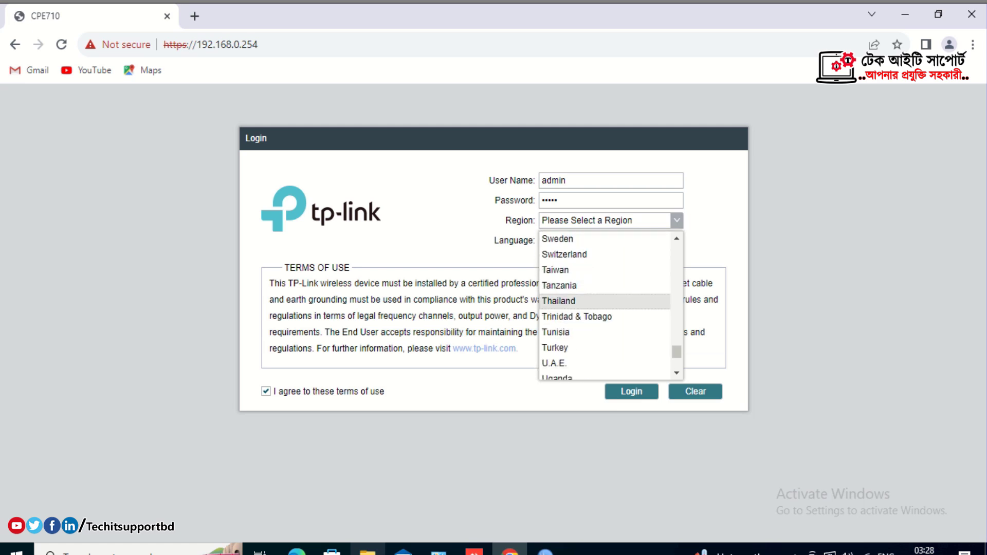
{"action": "left_click", "coordinate": [568, 294]}
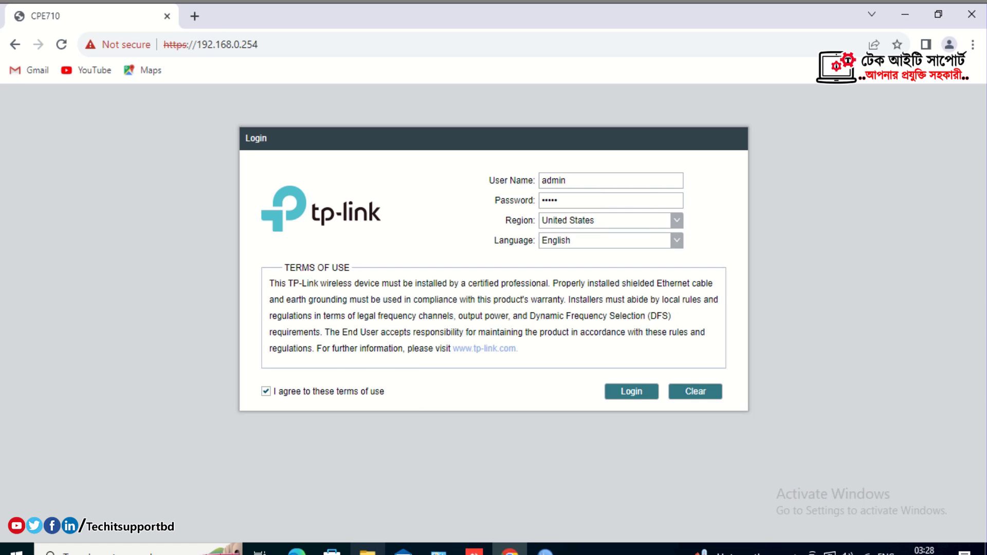
{"action": "left_click", "coordinate": [631, 391]}
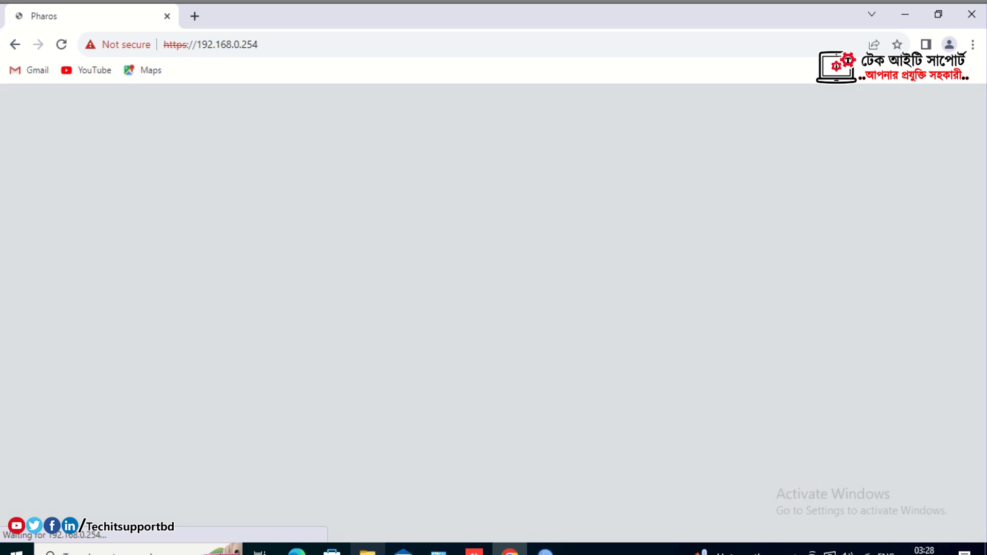
Set the user name to admin, enter and confirm a new password, and finish.
{"action": "type", "text": "admin"}
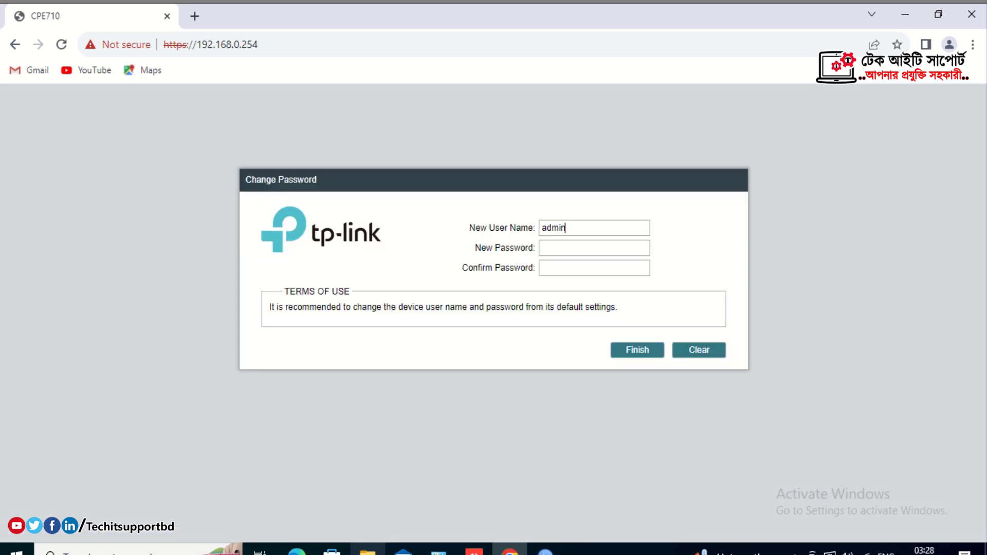
{"action": "key", "text": "Tab"}
{"action": "type", "text": "12345678"}
{"action": "key", "text": "Tab"}
{"action": "type", "text": "12345678"}
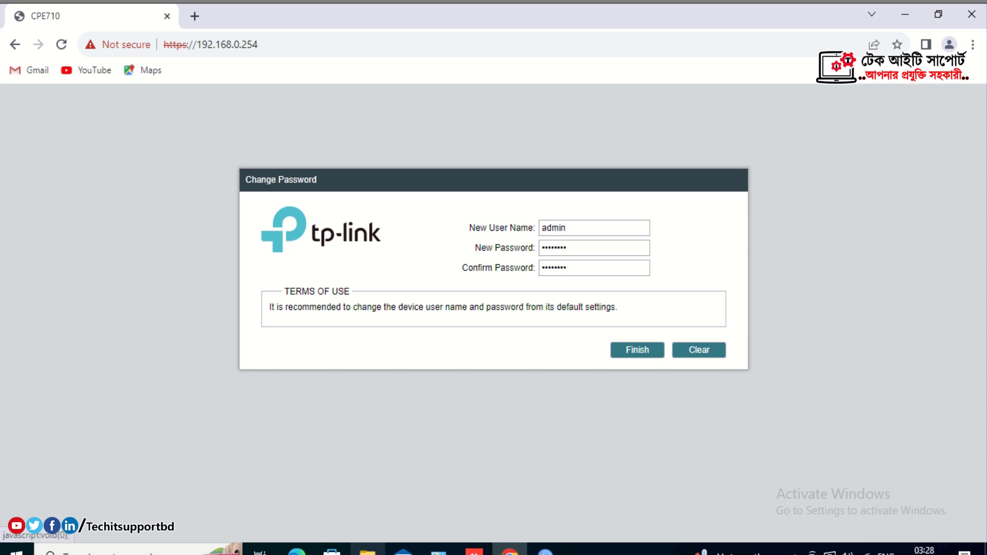
{"action": "left_click", "coordinate": [637, 350]}
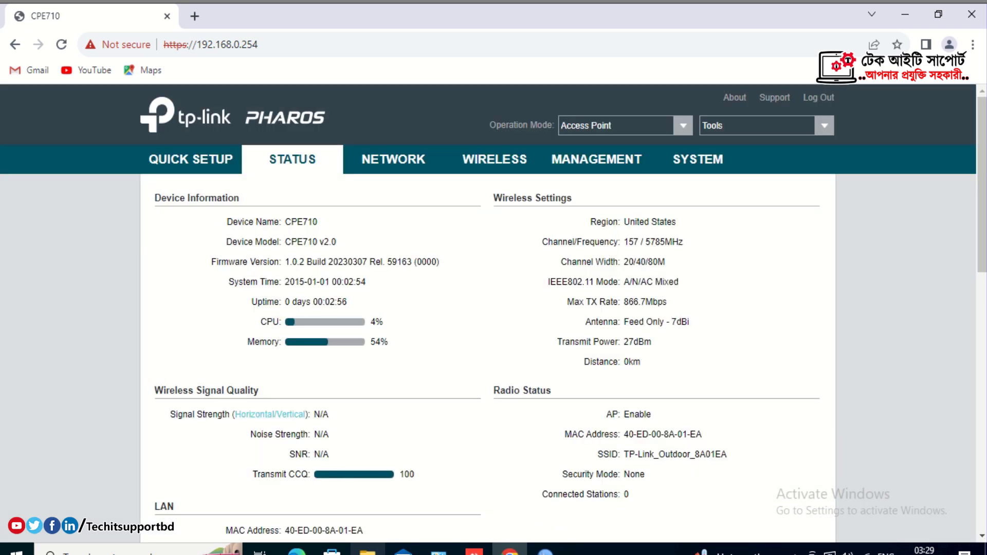
Launch the quick setup and continue past the Operation Mode step.
{"action": "left_click", "coordinate": [191, 159]}
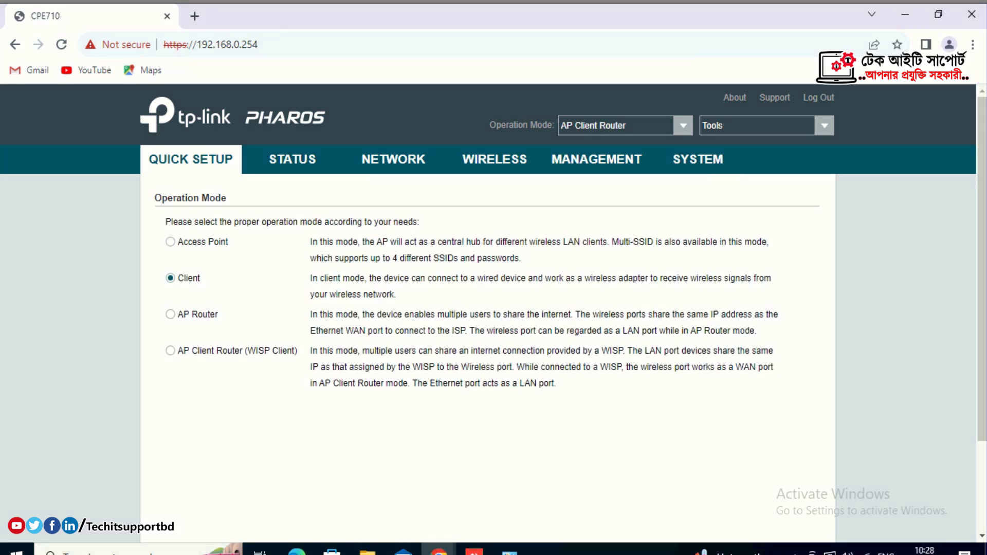
{"action": "scroll", "coordinate": [493, 309], "scroll_direction": "down", "scroll_amount": 2}
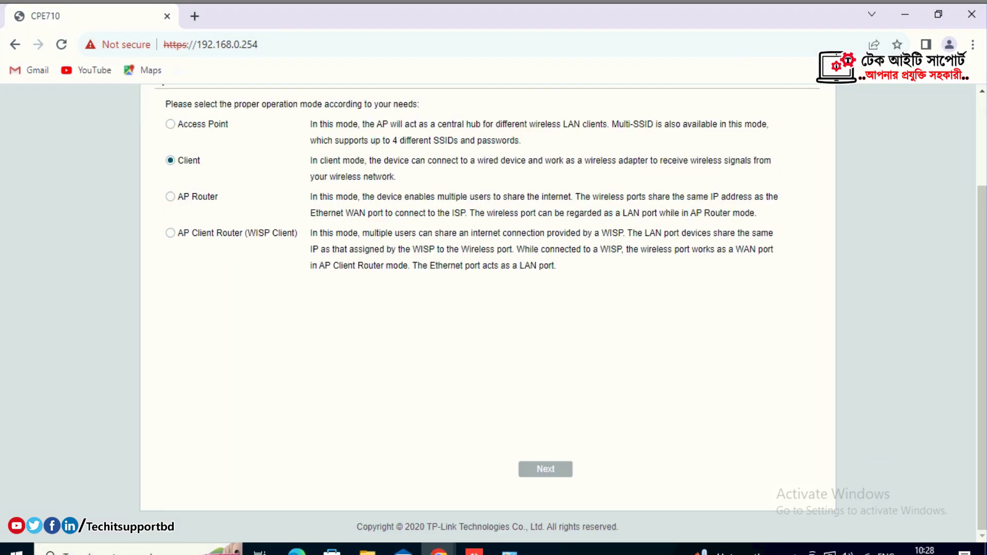
{"action": "left_click", "coordinate": [545, 468]}
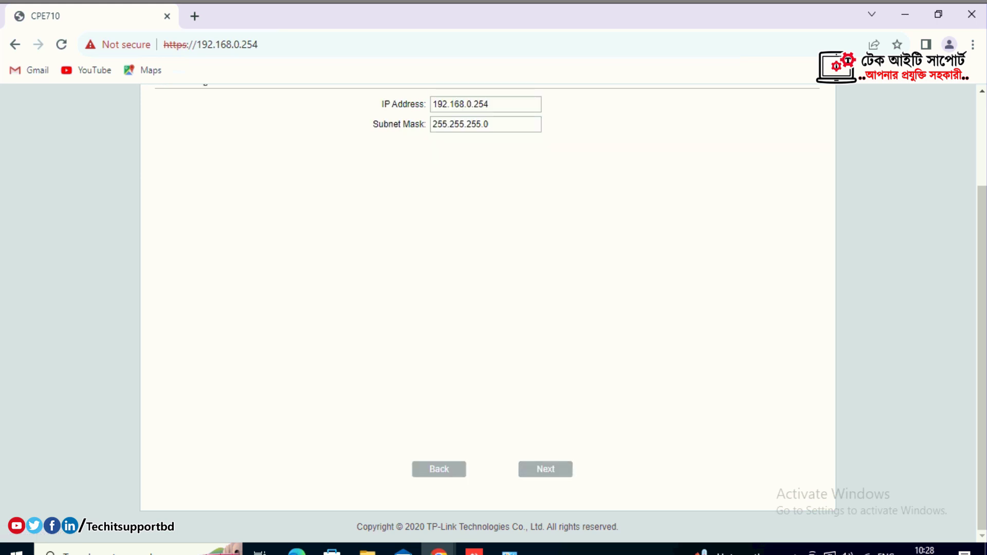
Change the LAN IP address to 192.168.0.253.
{"action": "scroll", "coordinate": [494, 309], "scroll_direction": "up", "scroll_amount": 1}
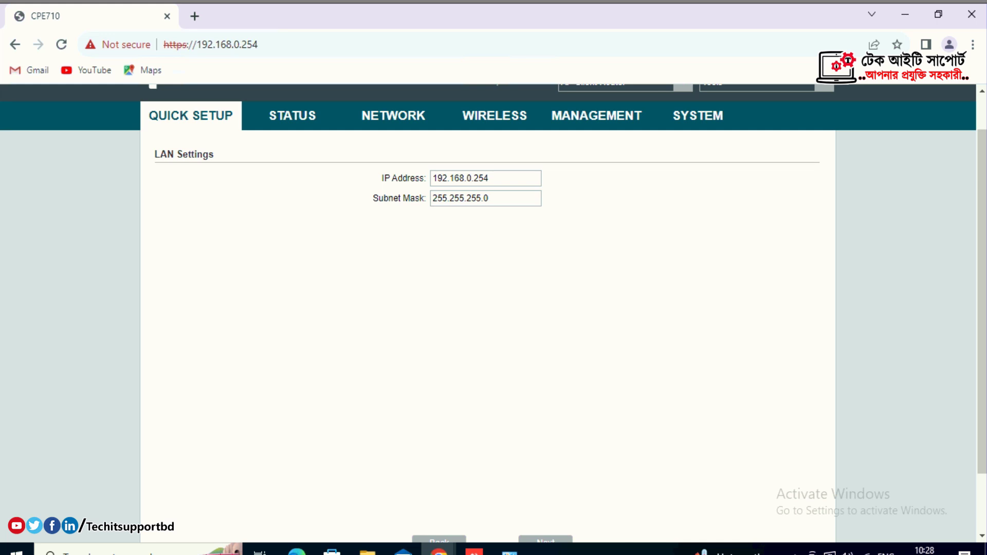
{"action": "key", "text": "BackSpace"}
{"action": "type", "text": "3"}
{"action": "scroll", "coordinate": [493, 309], "scroll_direction": "down", "scroll_amount": 1}
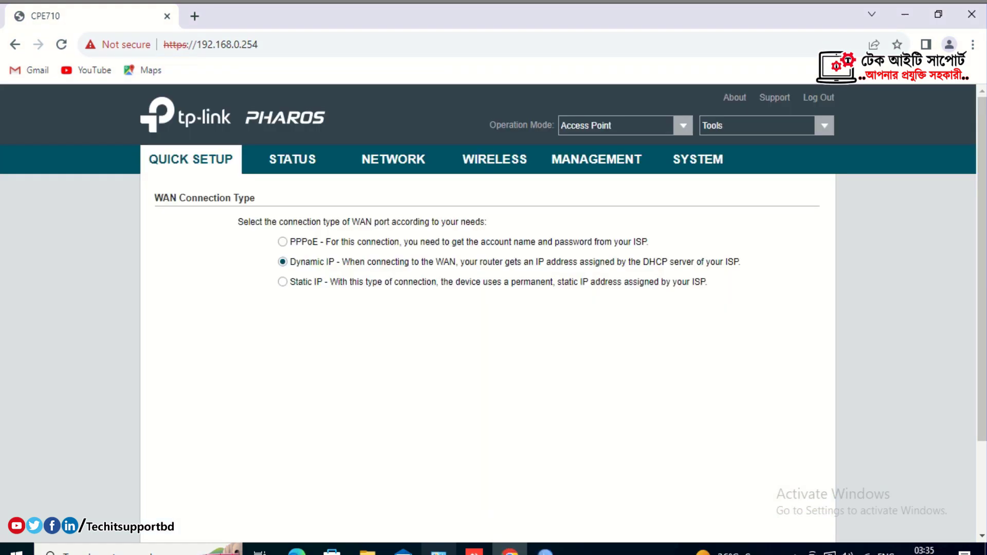
{"action": "scroll", "coordinate": [493, 309], "scroll_direction": "down", "scroll_amount": 1}
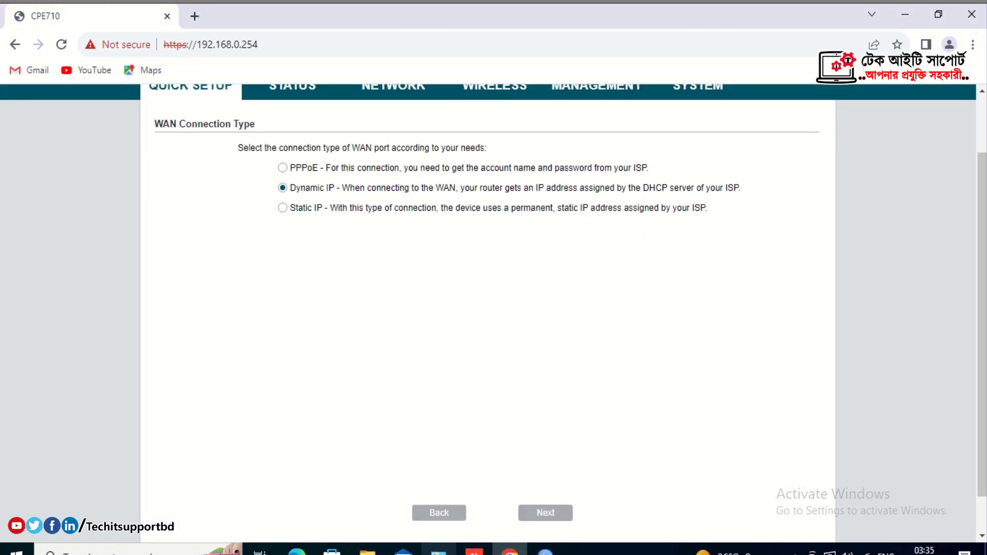
Survey nearby access points, connect to Love, and enter its PSK password.
{"action": "left_click", "coordinate": [545, 512]}
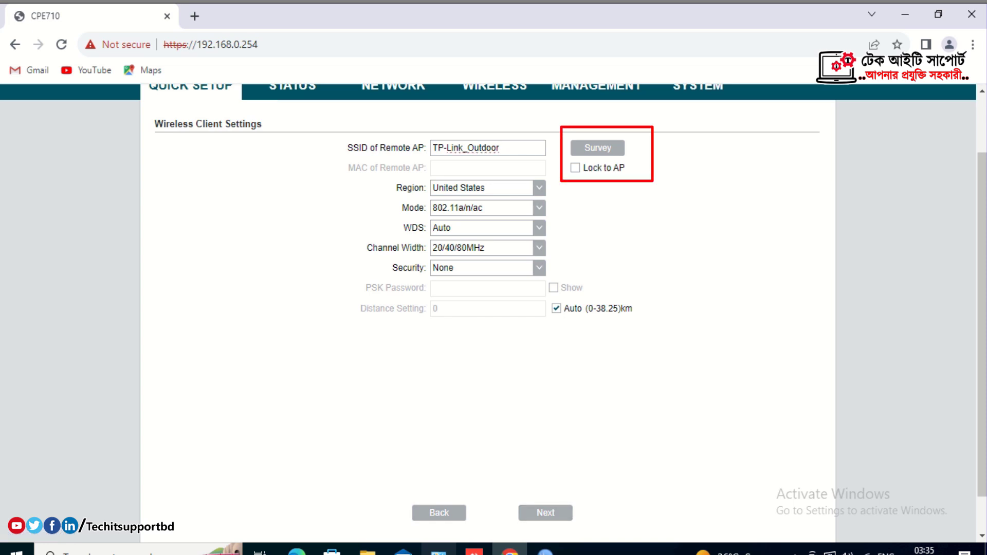
{"action": "left_click", "coordinate": [611, 150]}
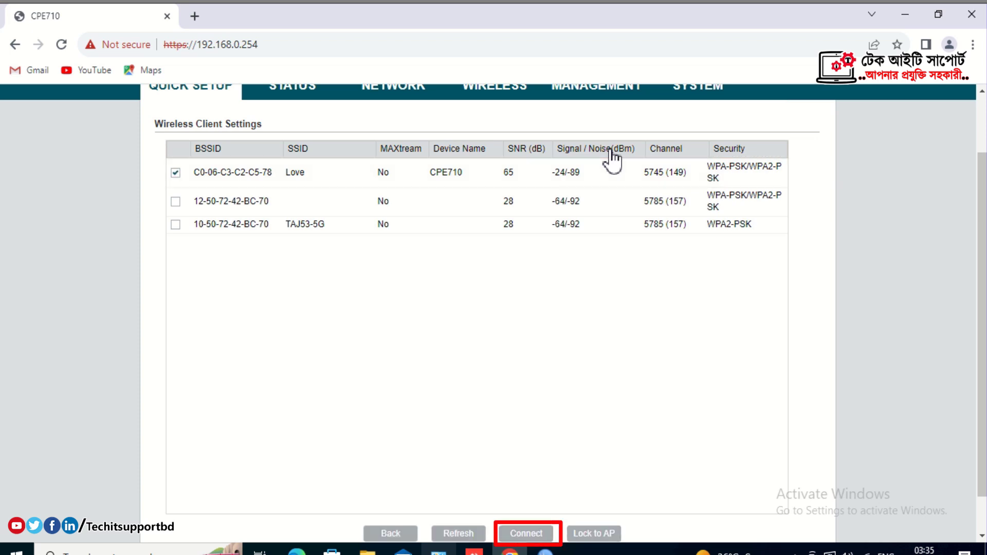
{"action": "key", "text": "Return"}
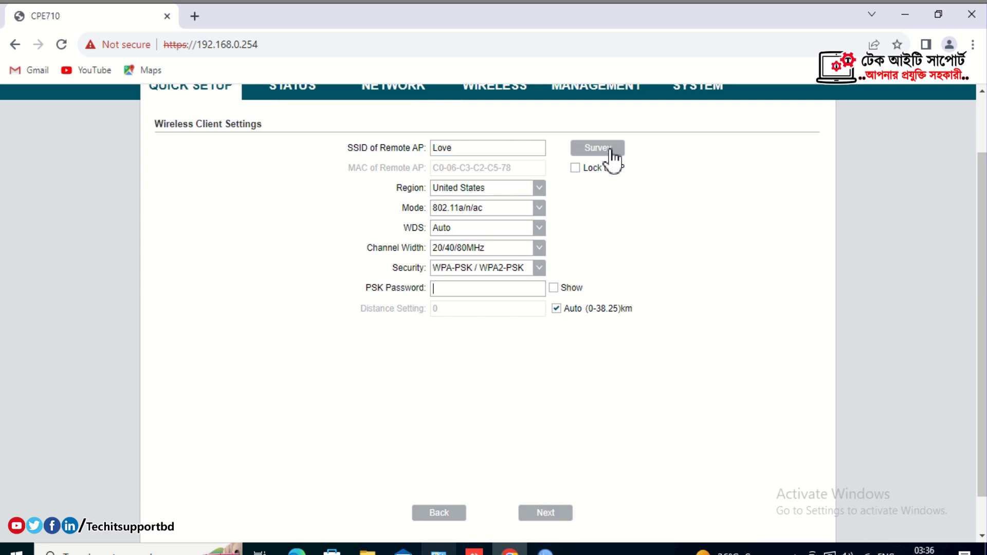
{"action": "type", "text": "1234567890"}
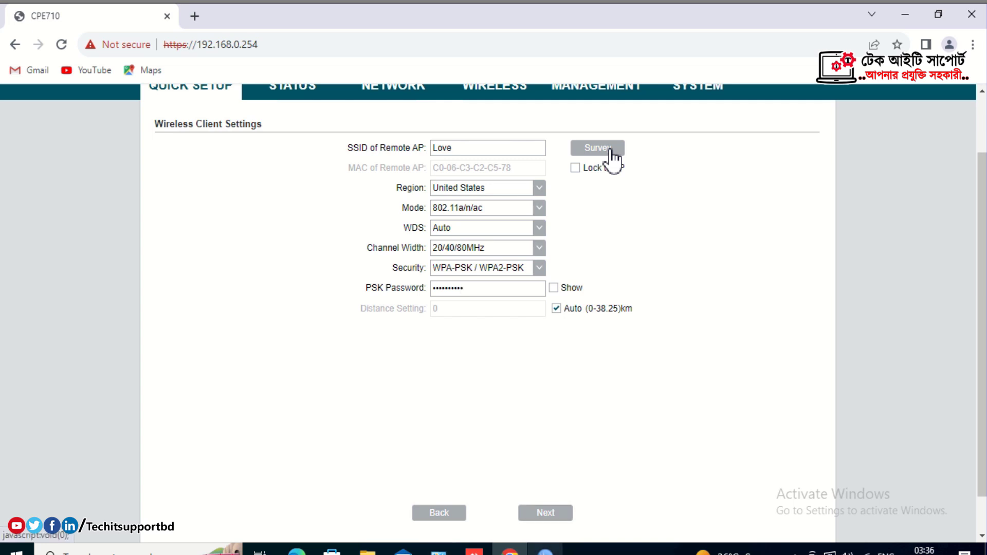
{"action": "left_click", "coordinate": [545, 513]}
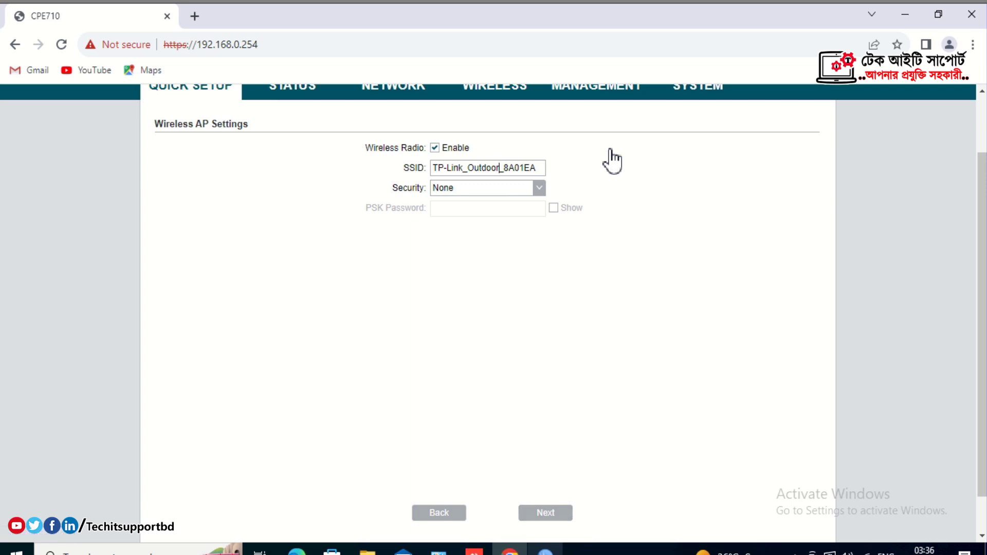
Rename the SSID to Love and secure it with WPA-PSK / WPA2-PSK and a PSK password.
{"action": "key", "text": "ctrl+a"}
{"action": "type", "text": "Love"}
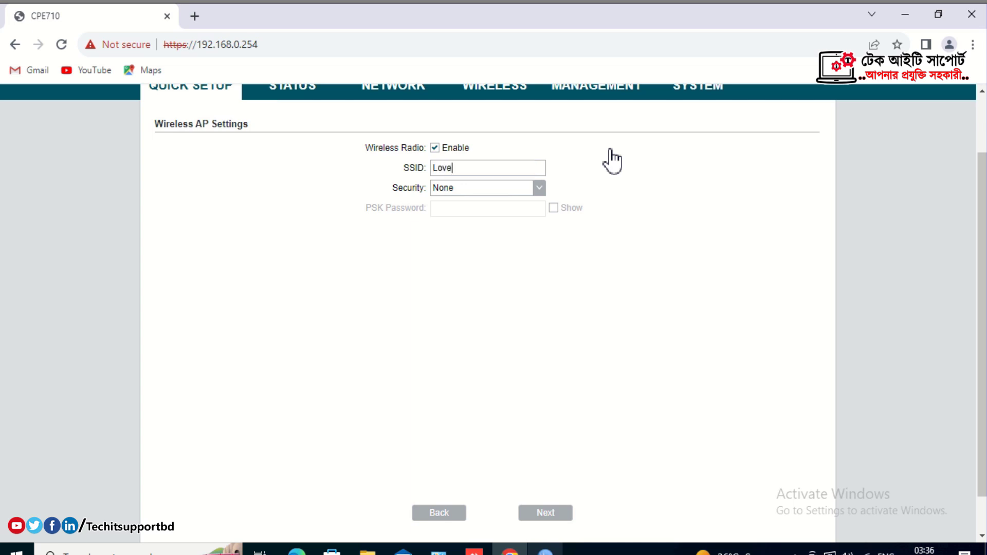
{"action": "key", "text": "Tab"}
{"action": "key", "text": "Return"}
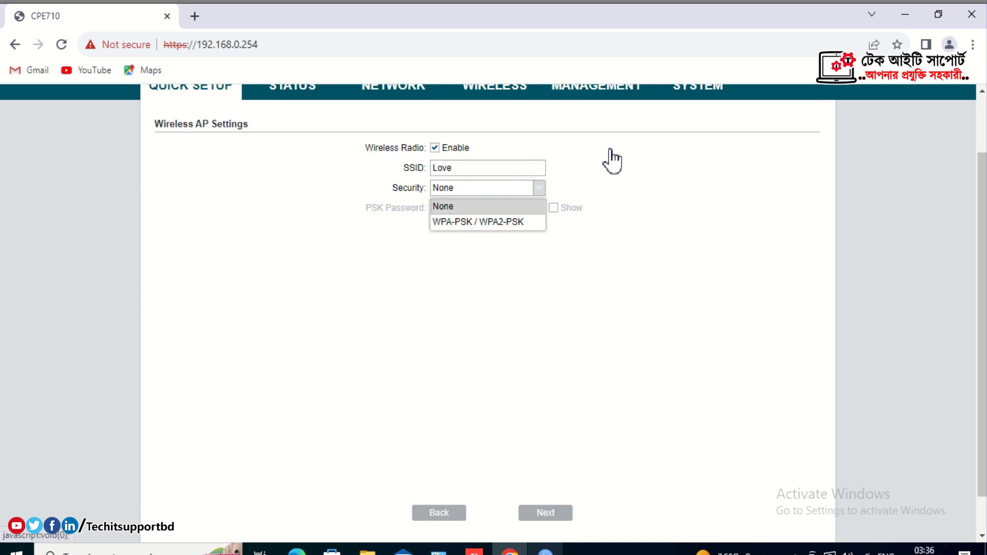
{"action": "key", "text": "Down"}
{"action": "key", "text": "Return"}
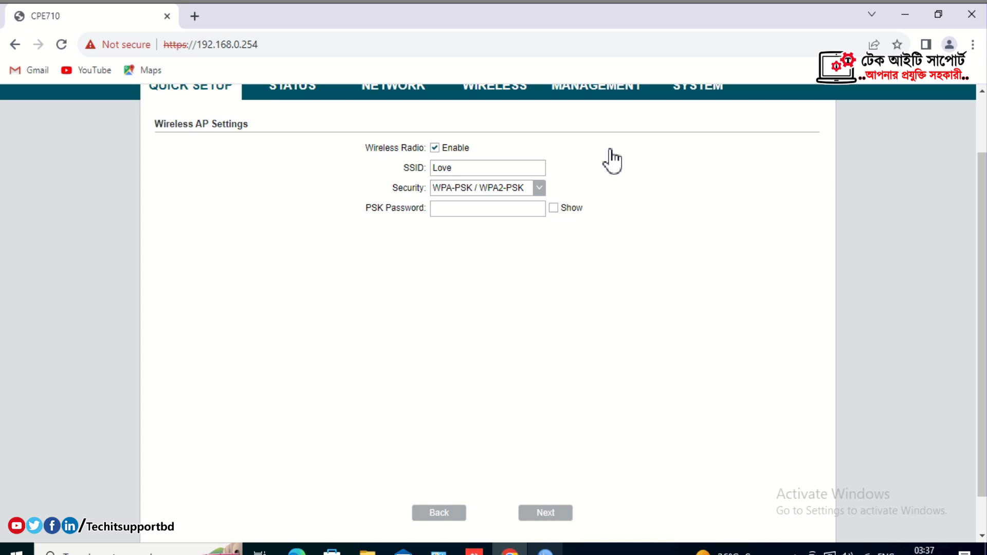
{"action": "key", "text": "Tab"}
{"action": "type", "text": "1234567890"}
Continue to the summary and finish the quick setup.
{"action": "key", "text": "Tab"}
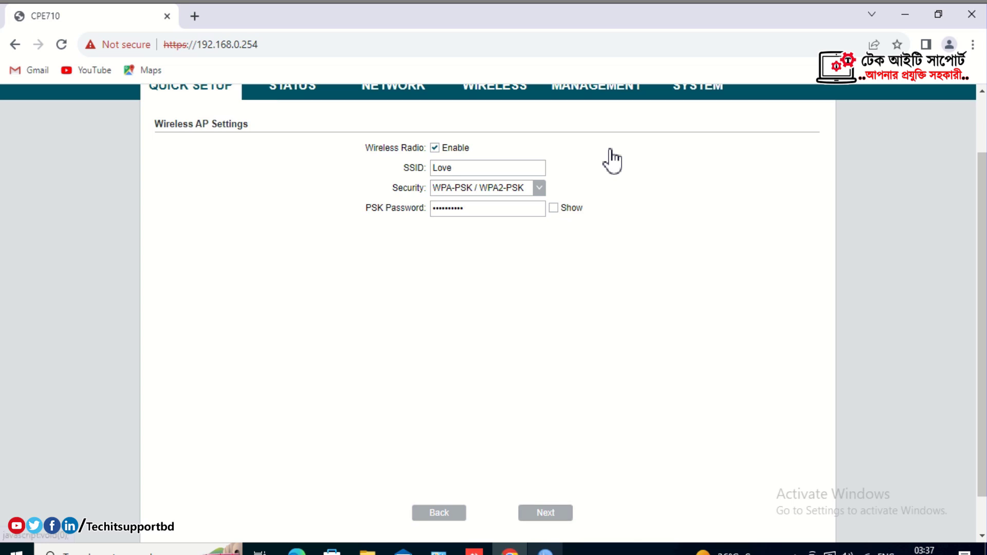
{"action": "key", "text": "Return"}
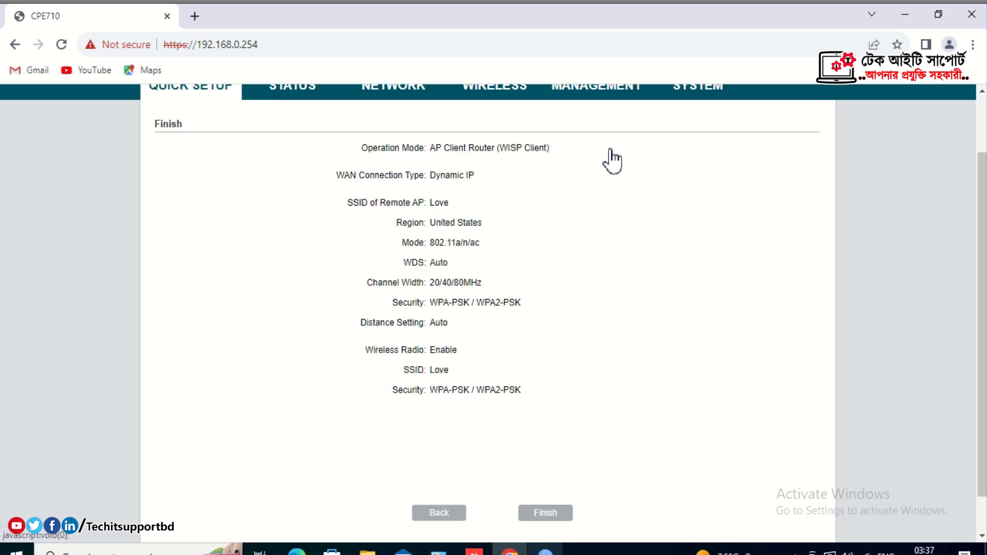
{"action": "key", "text": "Return"}
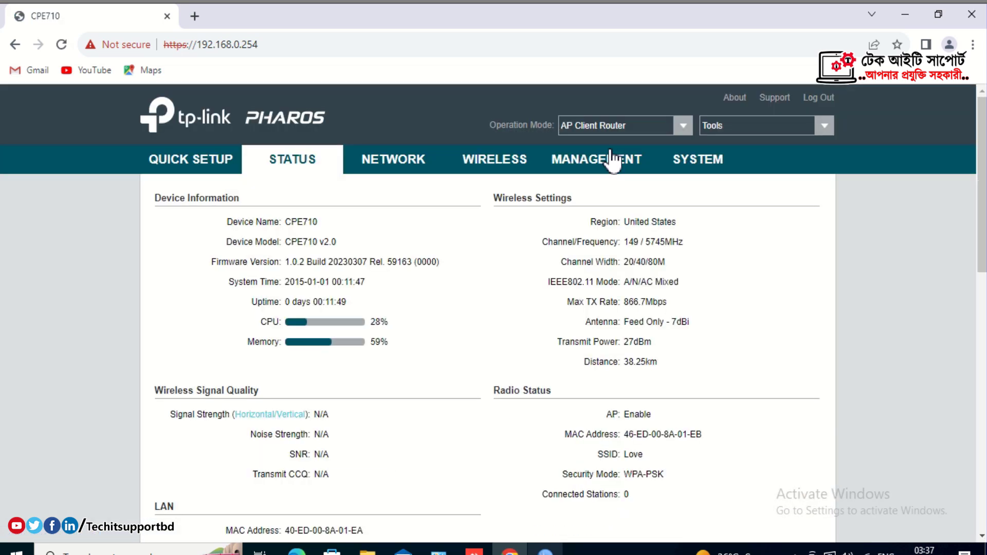
Scroll the Status page to confirm the Root AP SSID is Love.
{"action": "scroll", "coordinate": [612, 159], "scroll_direction": "down", "scroll_amount": 3}
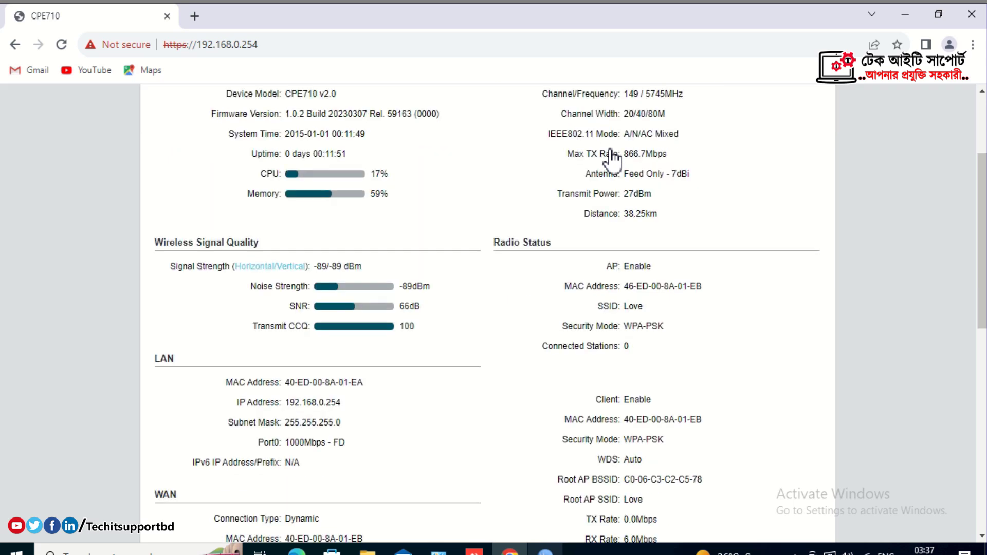
{"action": "scroll", "coordinate": [612, 160], "scroll_direction": "down", "scroll_amount": 4}
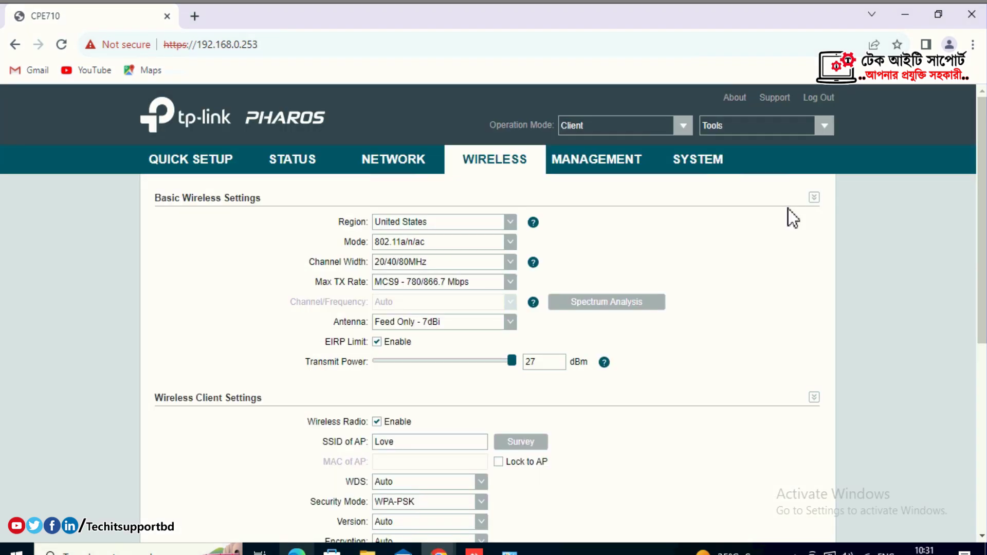
Select the 23dBi antenna, apply it, and save the pending changes.
{"action": "left_click", "coordinate": [511, 323]}
{"action": "left_click", "coordinate": [471, 356]}
{"action": "scroll", "coordinate": [487, 308], "scroll_direction": "down", "scroll_amount": 7}
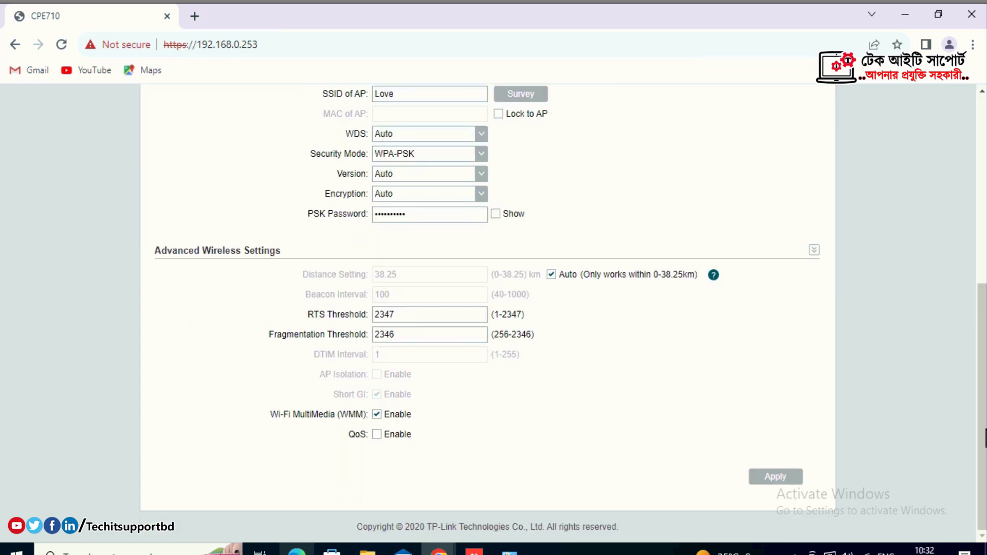
{"action": "left_click", "coordinate": [762, 473]}
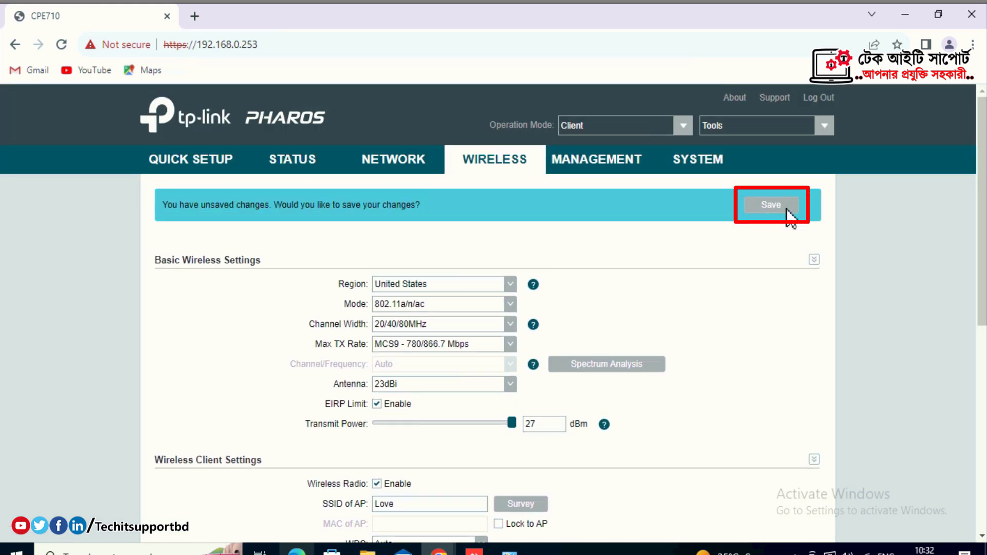
{"action": "left_click", "coordinate": [786, 208]}
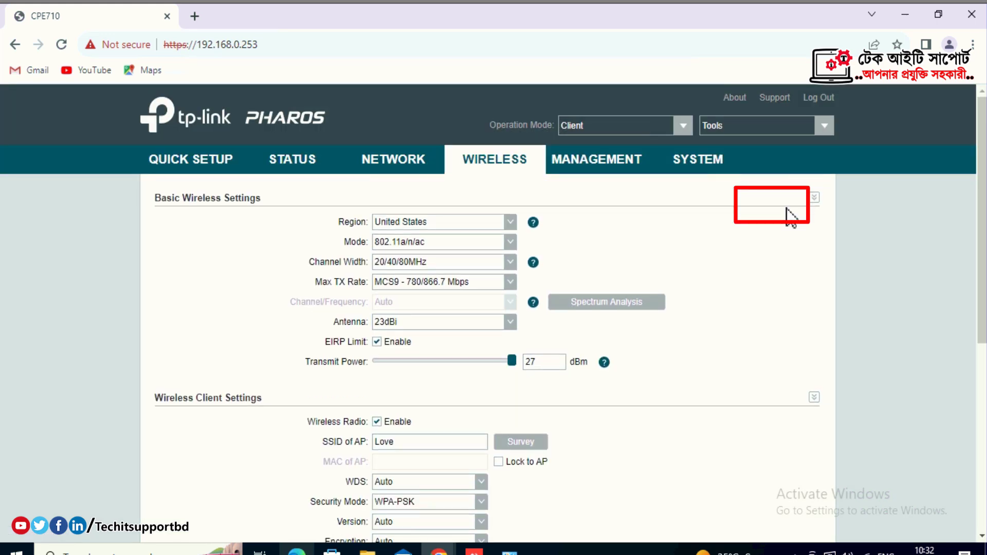